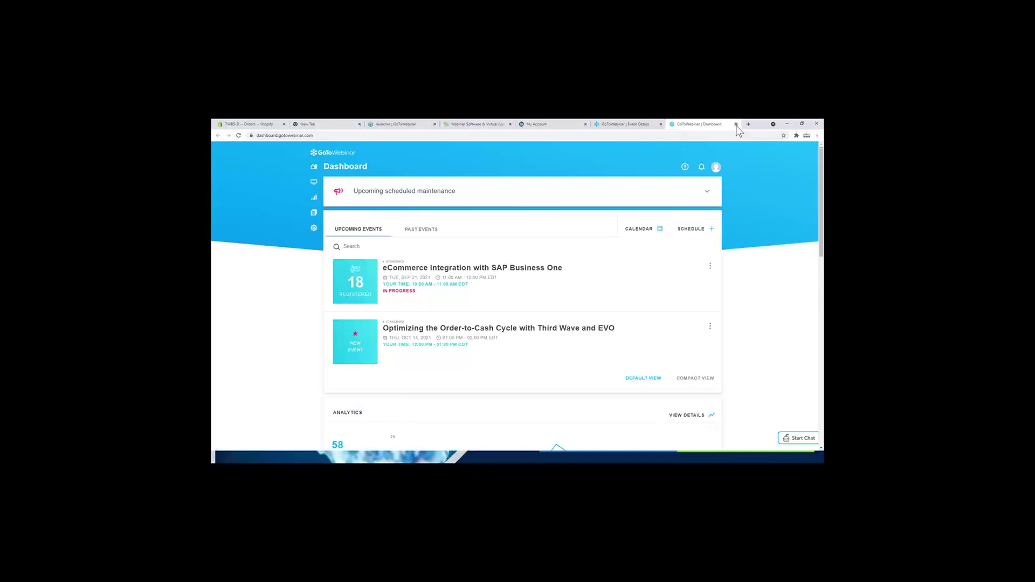
Step: Close the GoToWebinar, event details, LogMeIn account, launcher and blank tabs, leaving only Shopify Orders
{"action": "left_click", "coordinate": [736, 124]}
{"action": "left_click", "coordinate": [666, 124]}
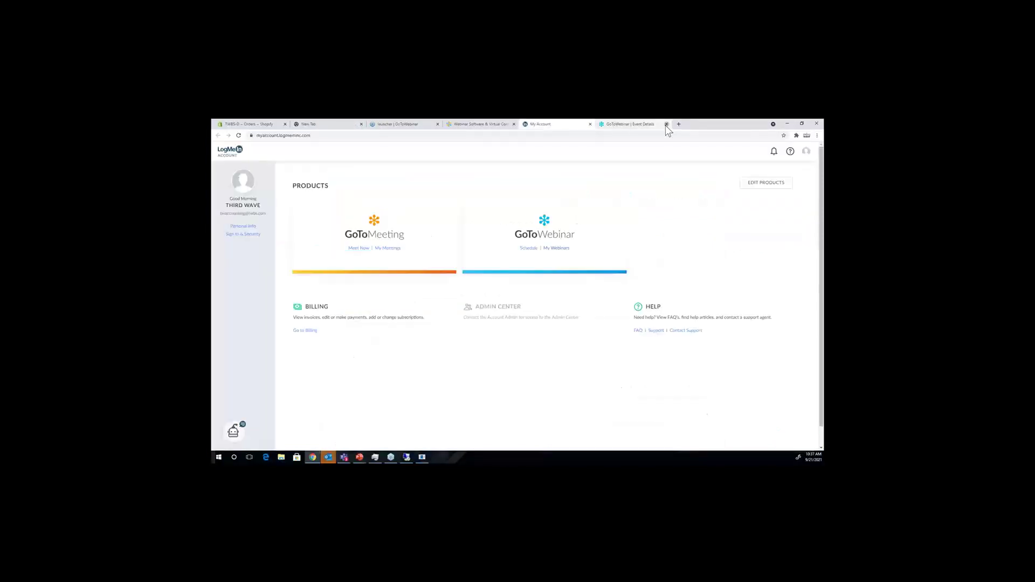
{"action": "left_click", "coordinate": [590, 124]}
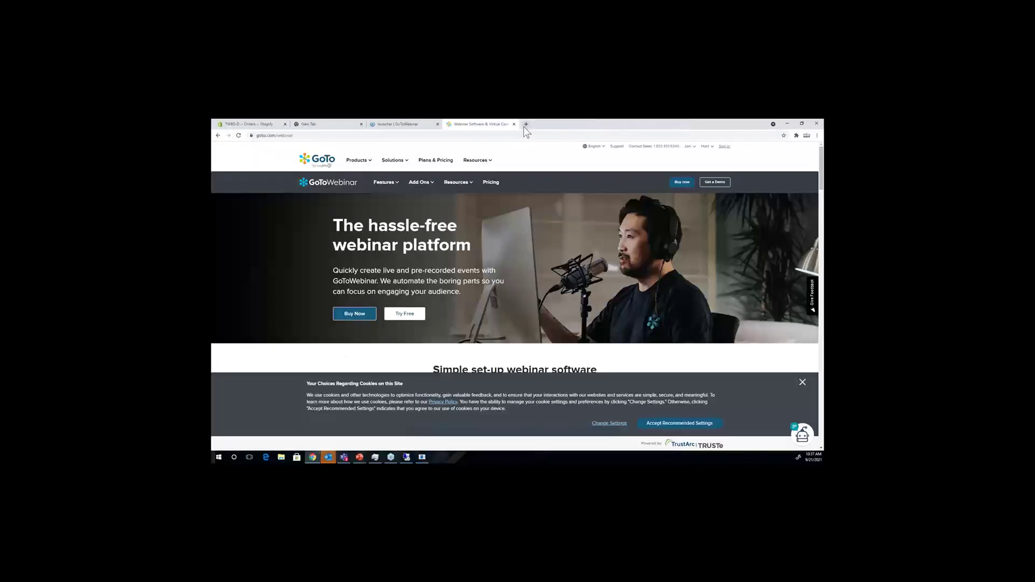
{"action": "left_click", "coordinate": [514, 124]}
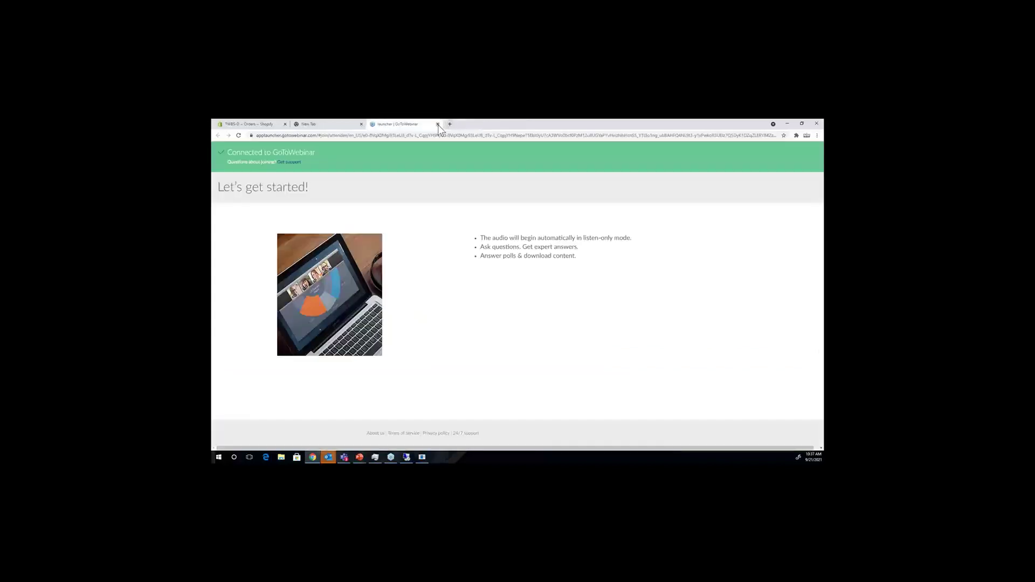
{"action": "left_click", "coordinate": [437, 125]}
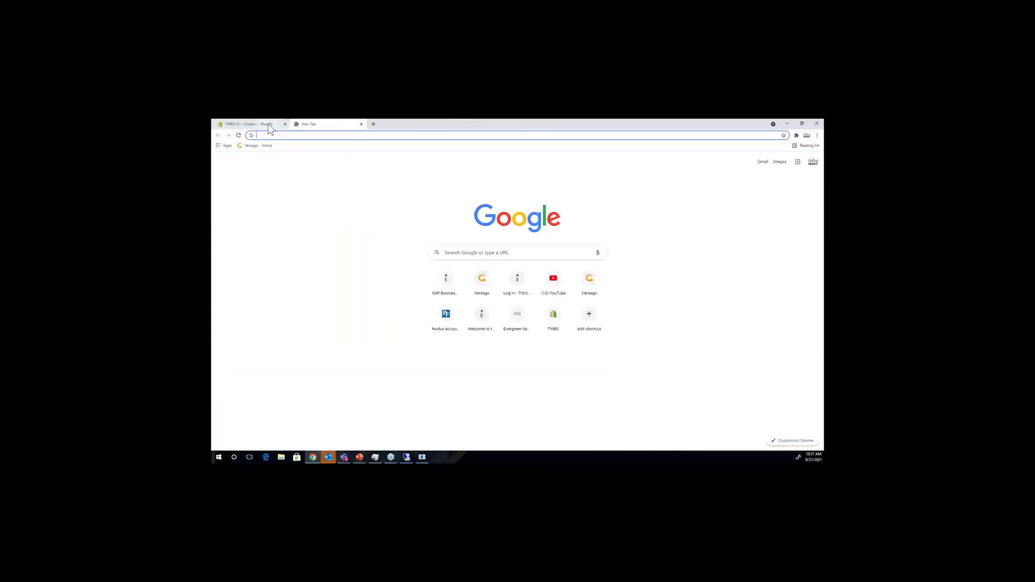
{"action": "left_click", "coordinate": [361, 125]}
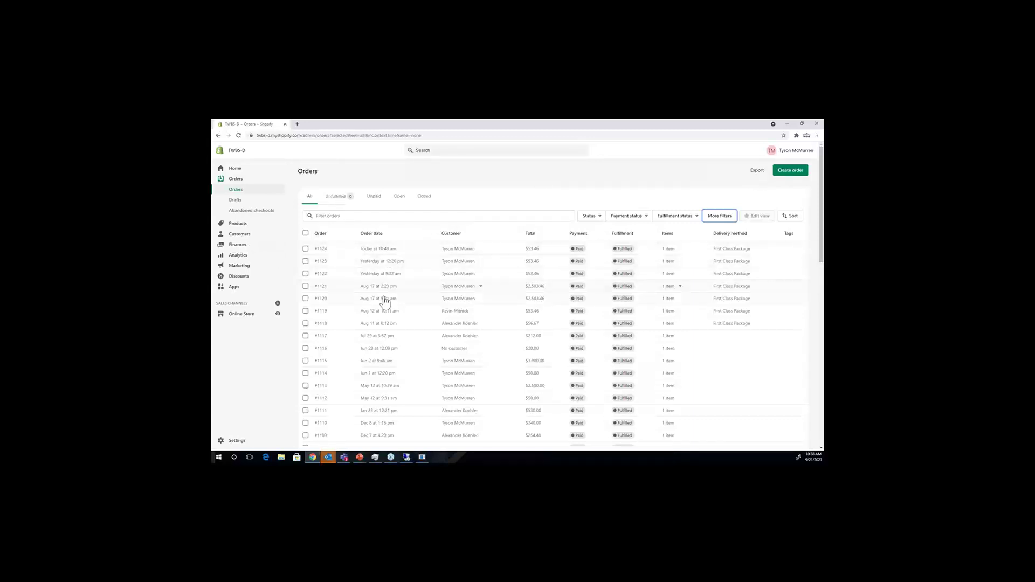
{"action": "left_click", "coordinate": [238, 223]}
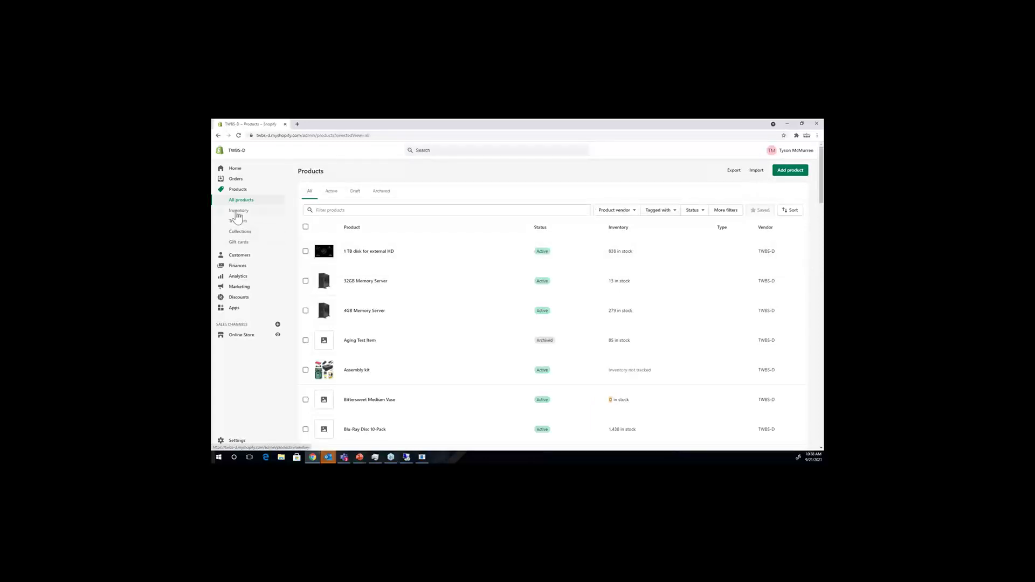
{"action": "left_click", "coordinate": [235, 189]}
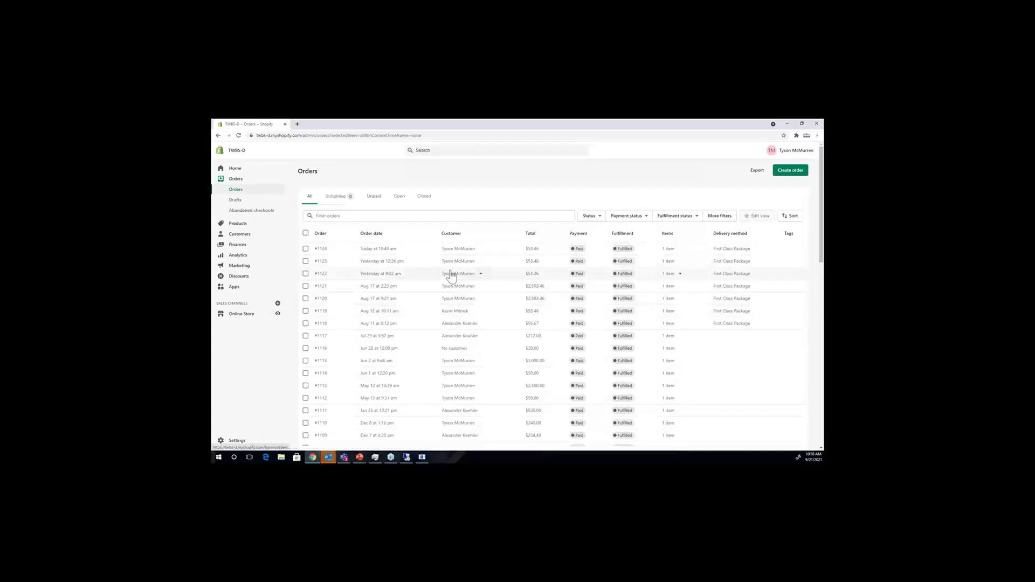
{"action": "left_click", "coordinate": [278, 314]}
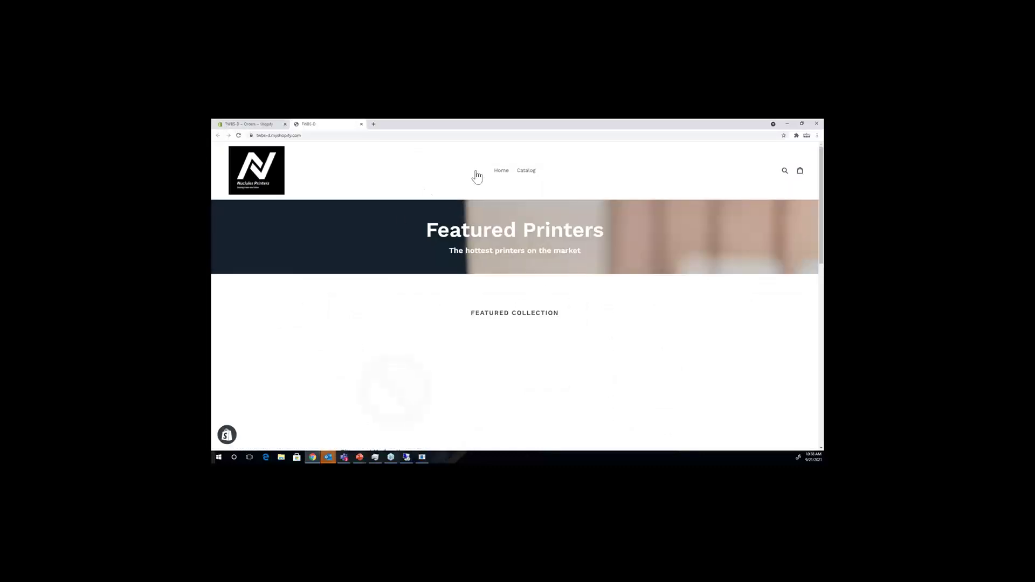
Step: Browse the store catalog and add the $50.00 '1 TB disk for external HD' to the cart
{"action": "left_click", "coordinate": [526, 174]}
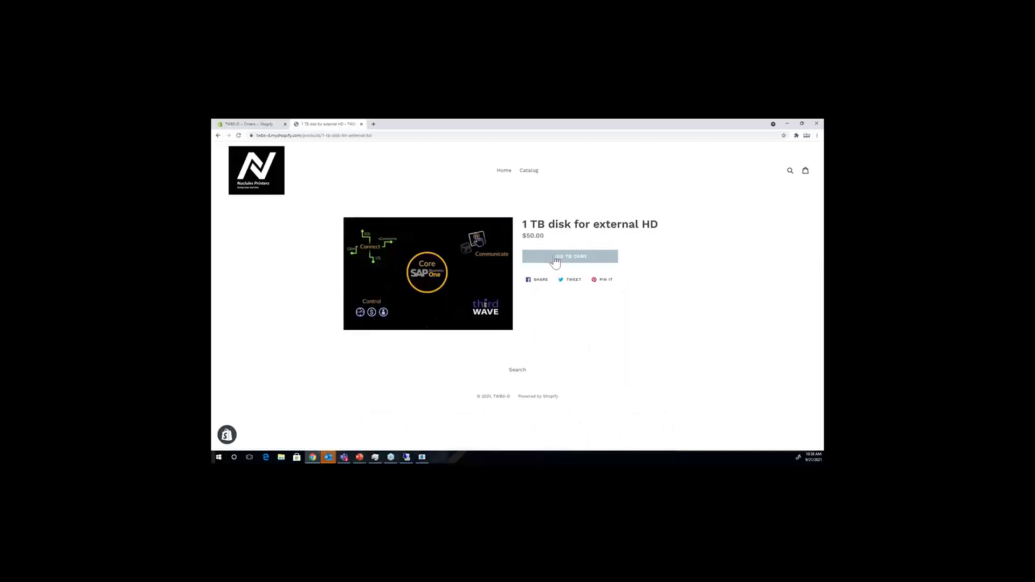
{"action": "left_click", "coordinate": [556, 261]}
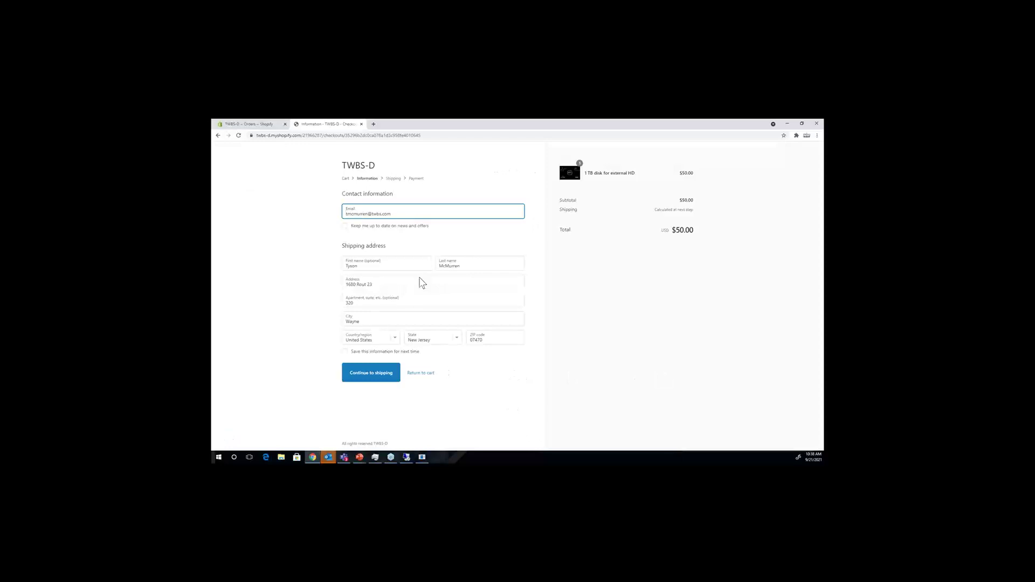
Step: Save the shipping information and continue with USPS First Class Package ($3.46) to the payment step
{"action": "left_click", "coordinate": [344, 352]}
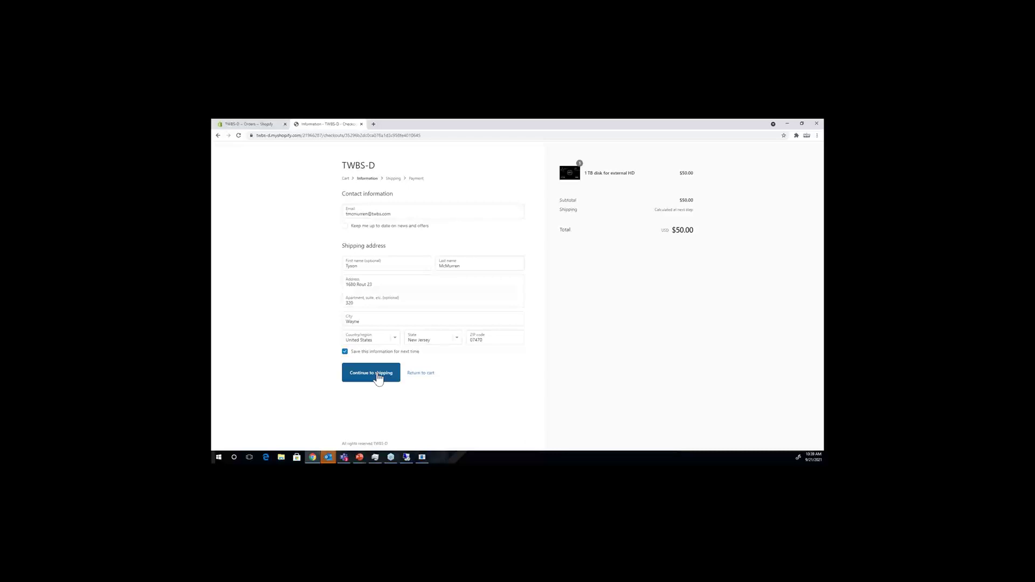
{"action": "left_click", "coordinate": [378, 375]}
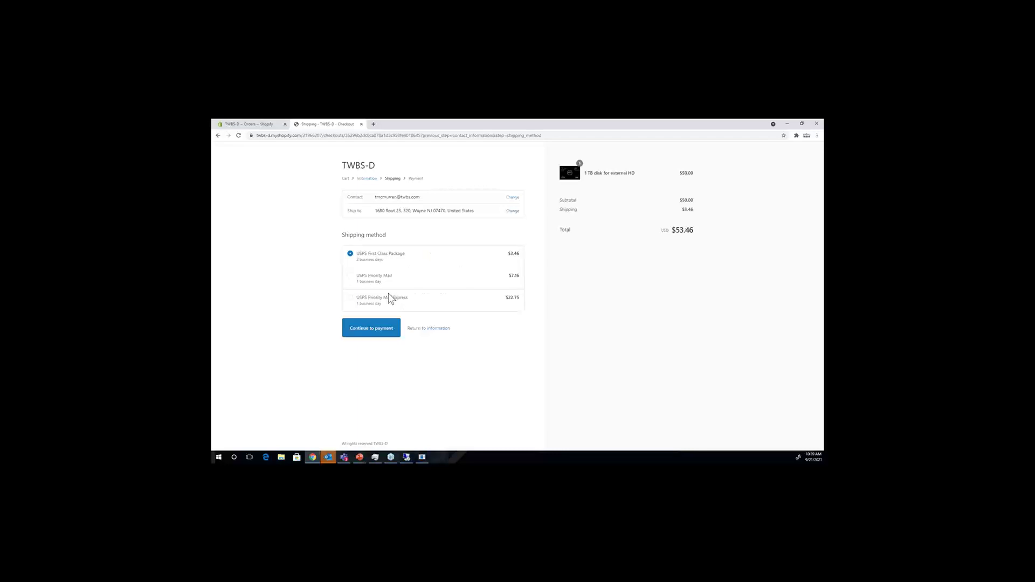
{"action": "left_click", "coordinate": [370, 327]}
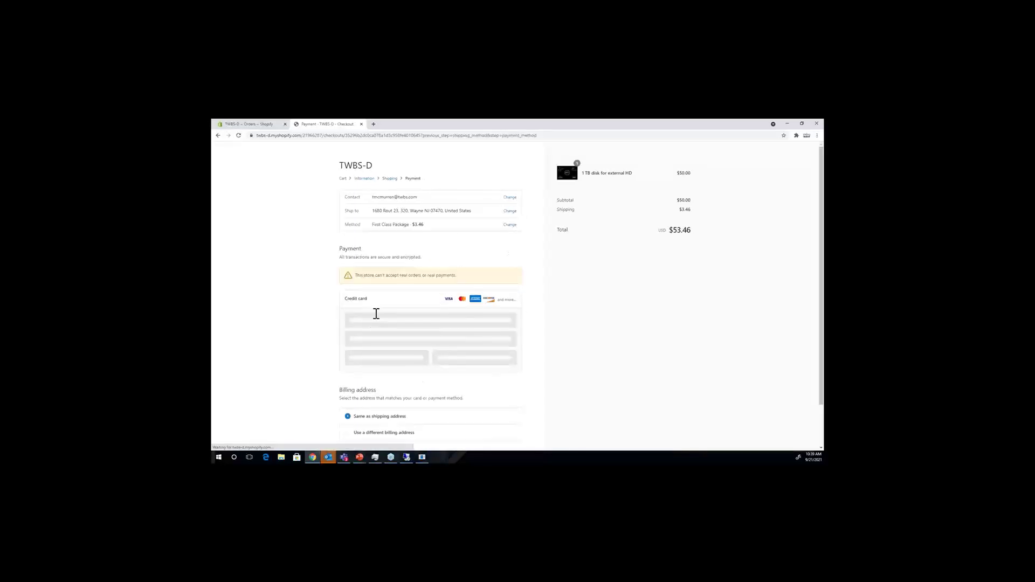
Step: Enter the test card number, cardholder name, expiry and security code, then pay $53.46
{"action": "left_click", "coordinate": [373, 321]}
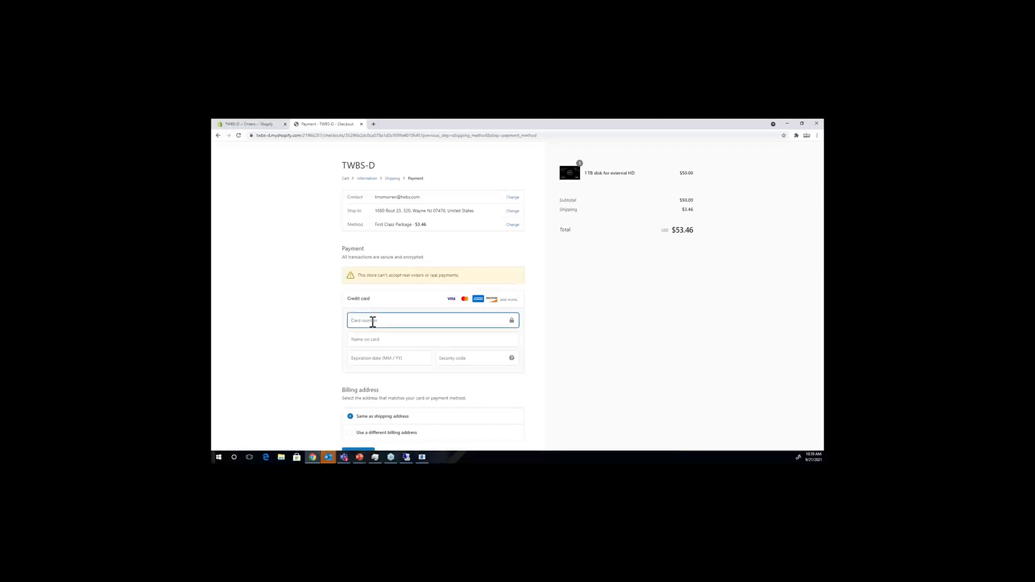
{"action": "type", "text": "4242 4242 4242 4242"}
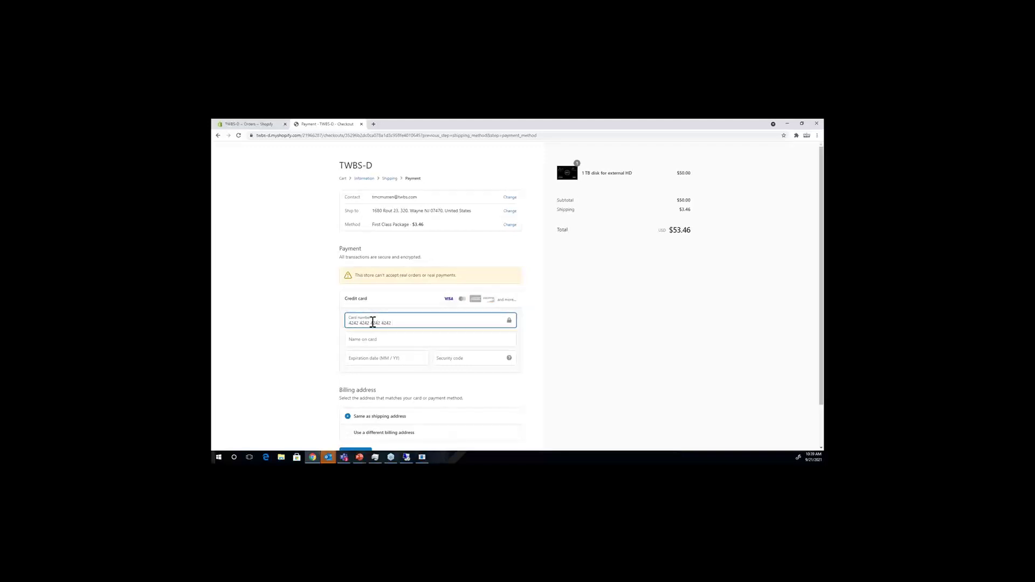
{"action": "key", "text": "Tab"}
{"action": "type", "text": "Tes"}
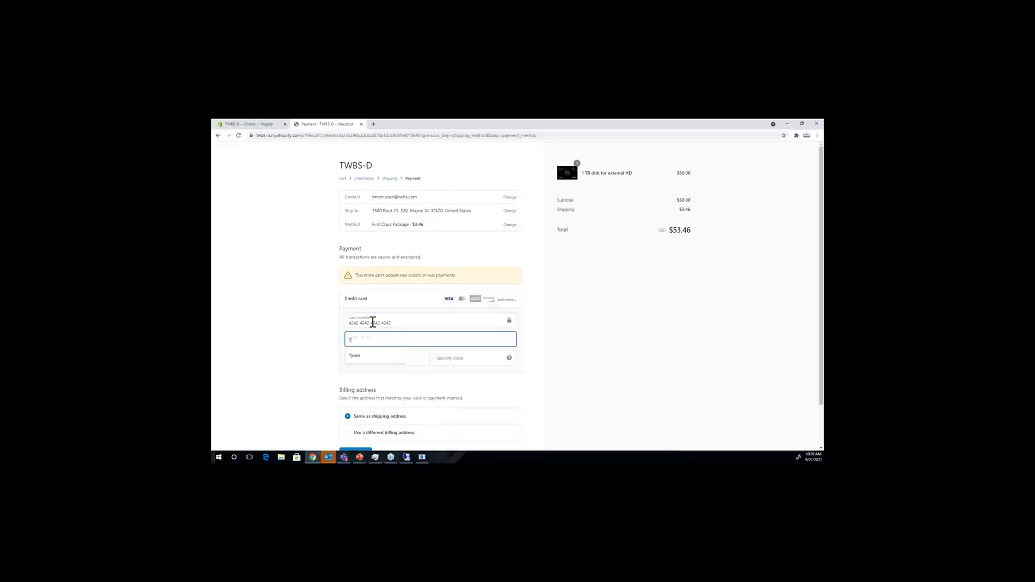
{"action": "key", "text": "Tab"}
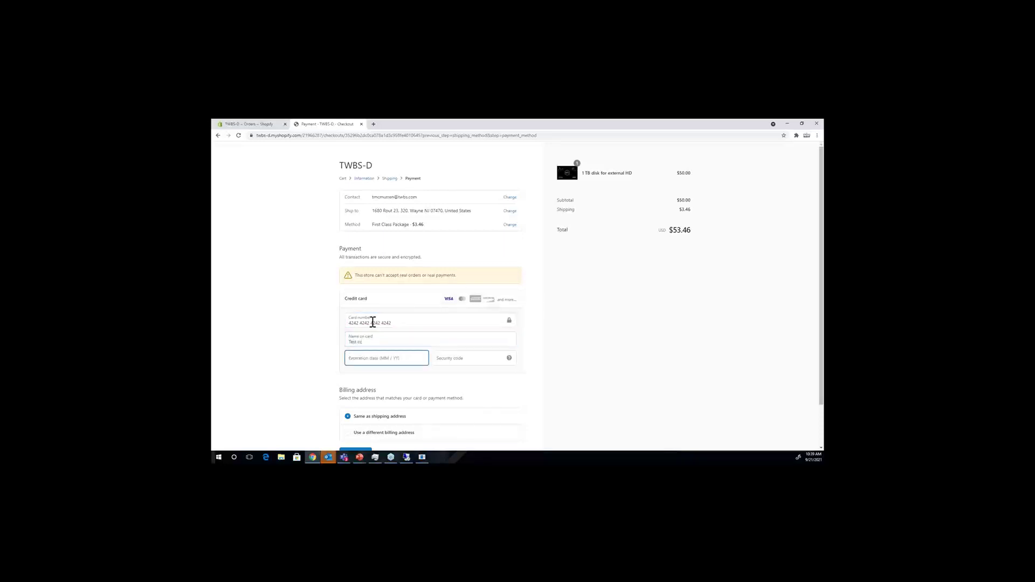
{"action": "type", "text": "04 / 26"}
{"action": "key", "text": "Tab"}
{"action": "type", "text": "12"}
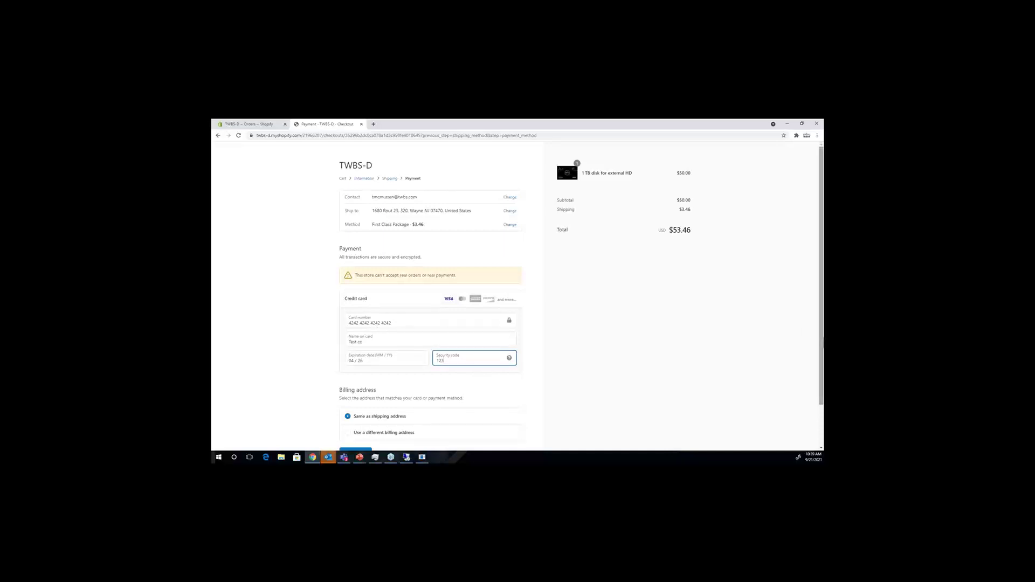
{"action": "scroll", "coordinate": [822, 340], "scroll_direction": "down", "scroll_amount": 2}
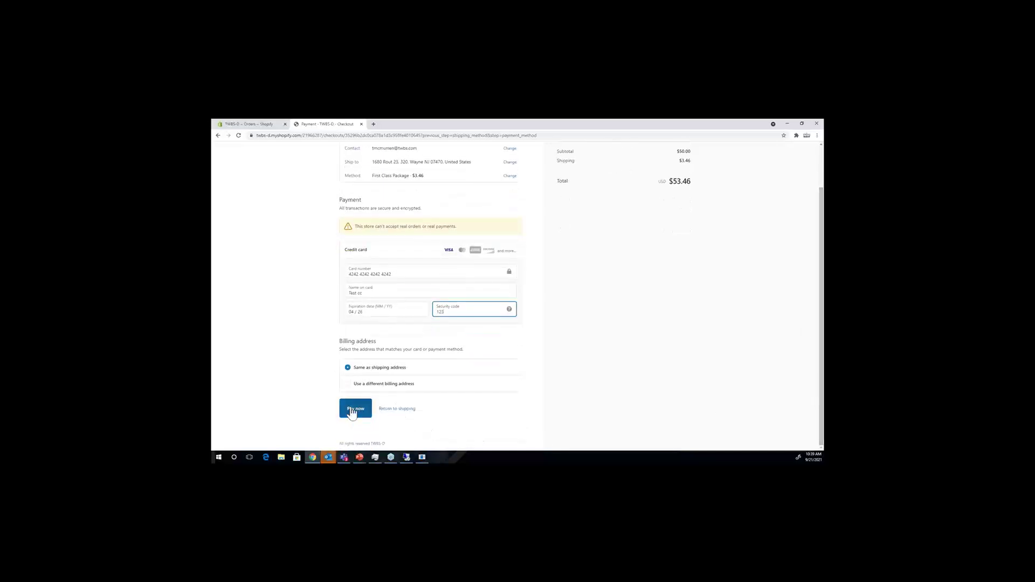
{"action": "left_click", "coordinate": [351, 410]}
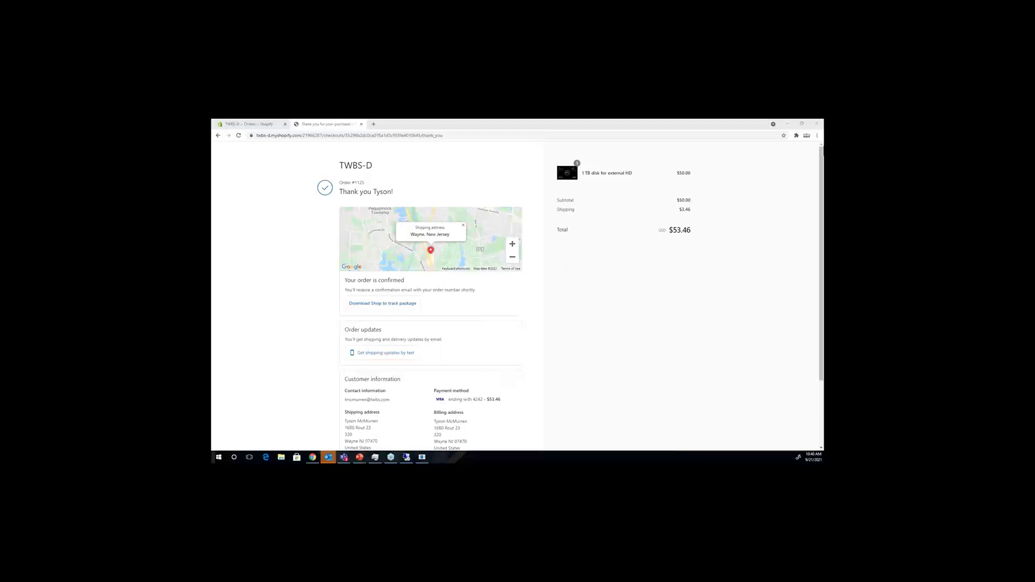
Step: Go back to the Shopify admin Orders page and reload it to show the new order
{"action": "left_click", "coordinate": [245, 125]}
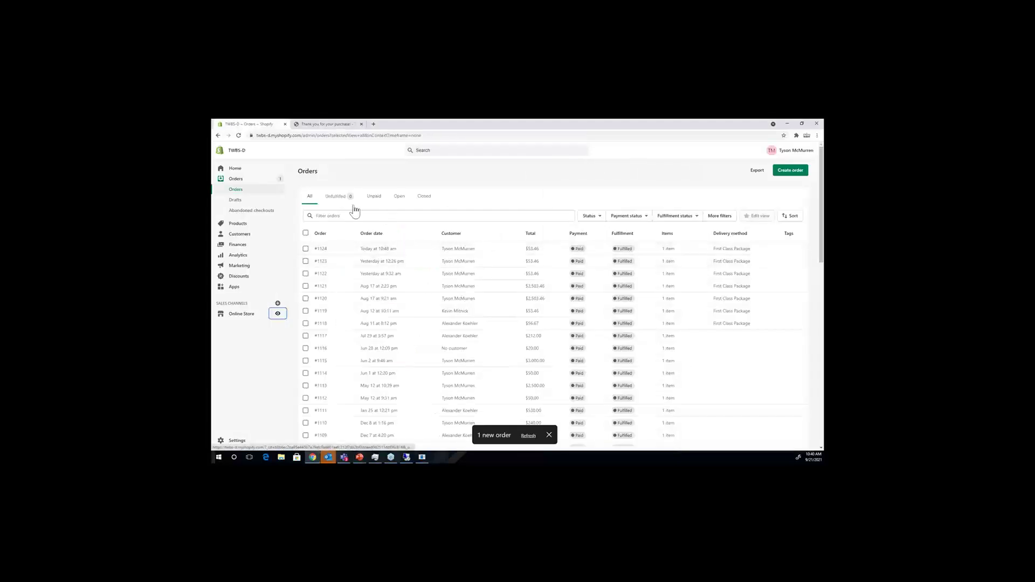
{"action": "left_click", "coordinate": [238, 135]}
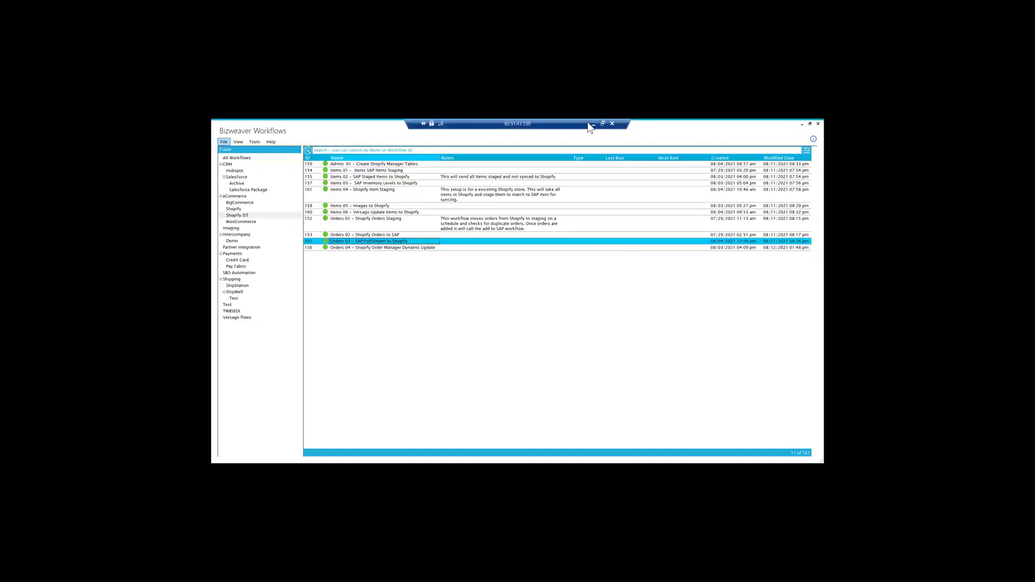
Step: Inspect the new unfulfilled $53.46 order, return to the Orders list, then switch to Bizweaver
{"action": "left_click", "coordinate": [592, 126]}
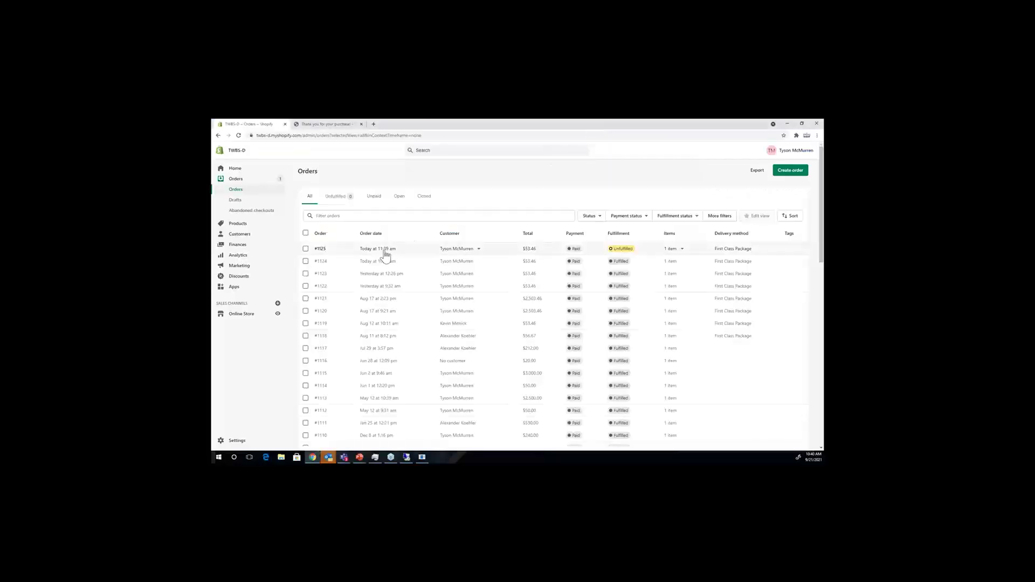
{"action": "left_click", "coordinate": [322, 251]}
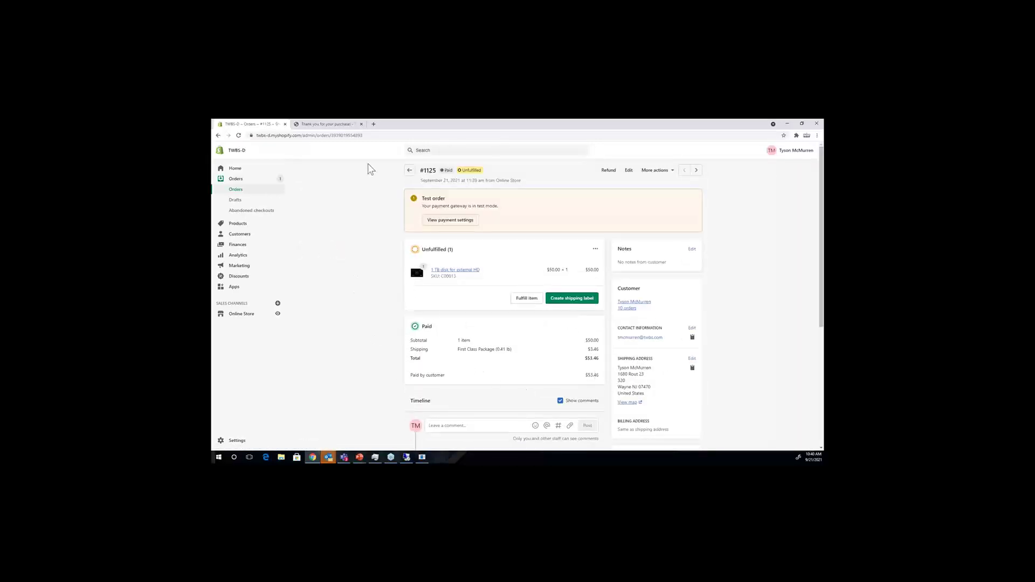
{"action": "left_click", "coordinate": [234, 183]}
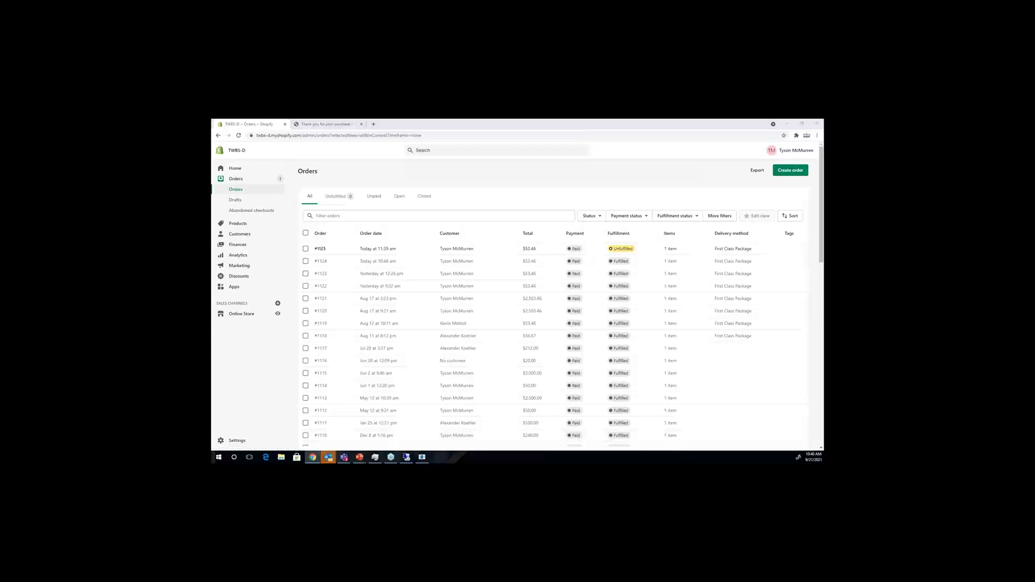
{"action": "key", "text": "alt+Tab"}
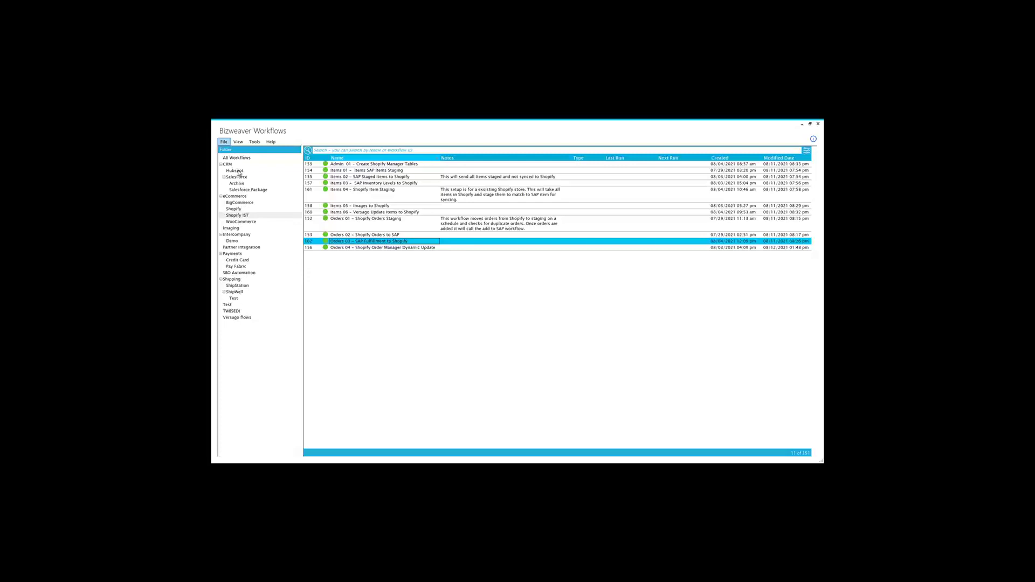
Step: Select the Shopify IST folder, cancel its accidental rename, and open 'Orders 01 – Shopify Orders Staging'
{"action": "left_click", "coordinate": [244, 215]}
{"action": "left_click", "coordinate": [246, 216]}
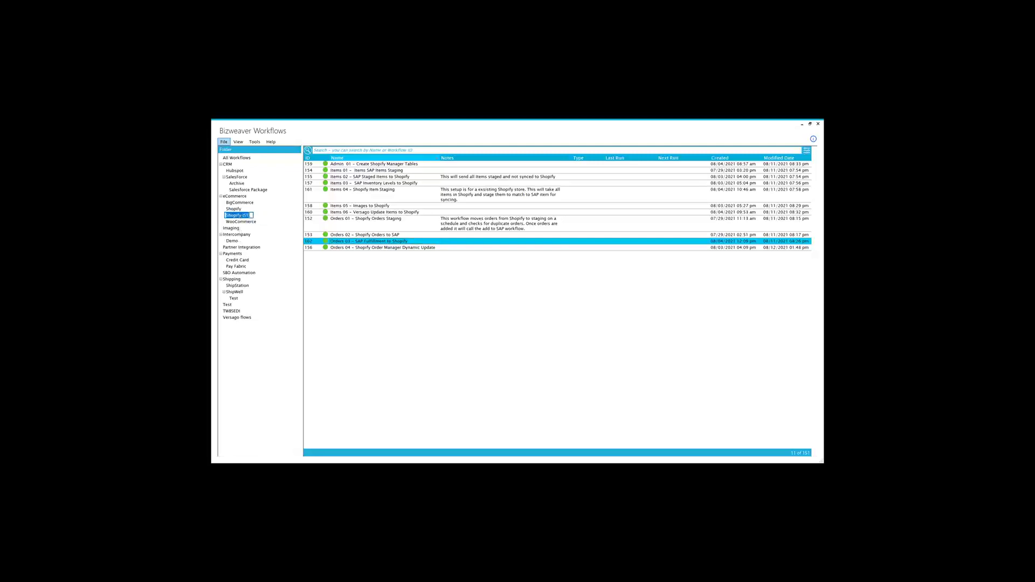
{"action": "key", "text": "Escape"}
{"action": "left_click", "coordinate": [389, 223]}
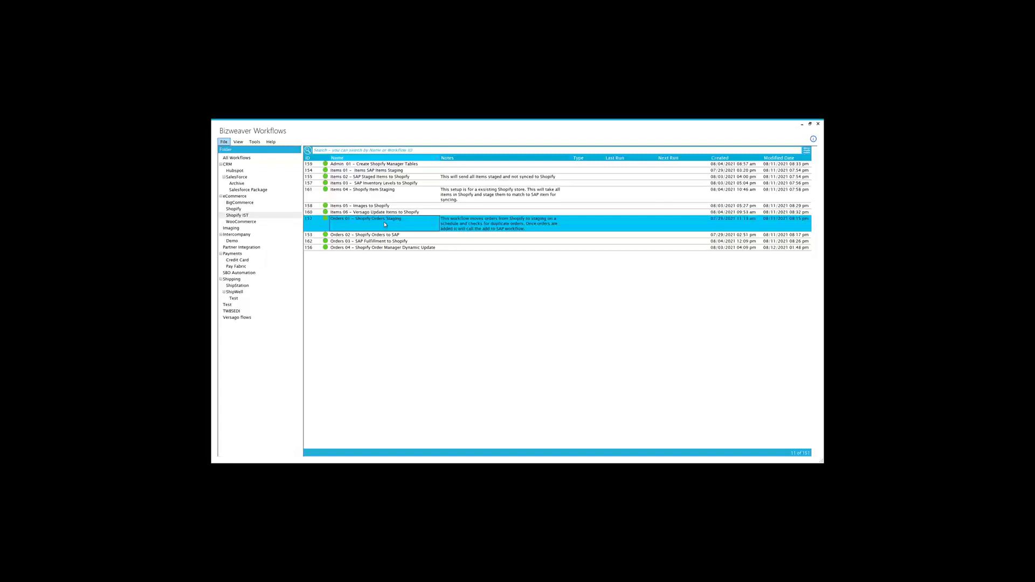
{"action": "double_click", "coordinate": [385, 223]}
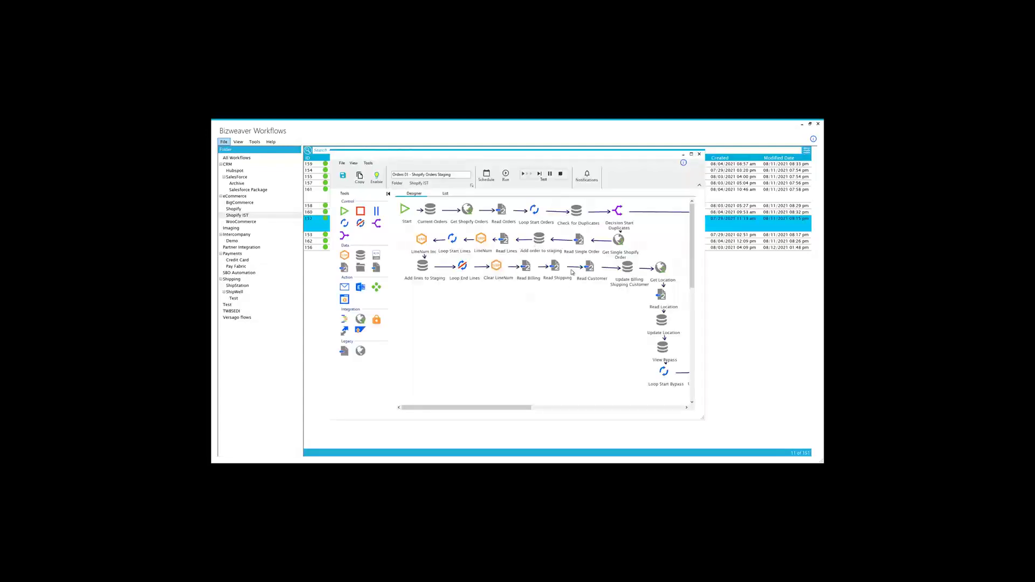
Step: Maximize the designer to view the full staging flow and open the Get Shopify Orders step settings
{"action": "left_click", "coordinate": [692, 155]}
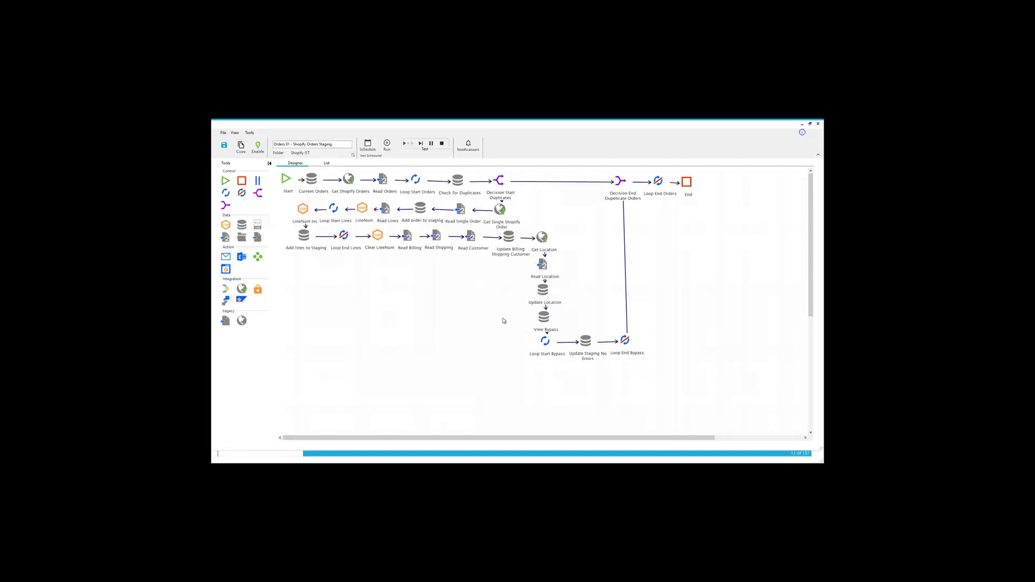
{"action": "scroll", "coordinate": [464, 308], "scroll_direction": "down", "scroll_amount": 3}
{"action": "scroll", "coordinate": [462, 307], "scroll_direction": "up", "scroll_amount": 2}
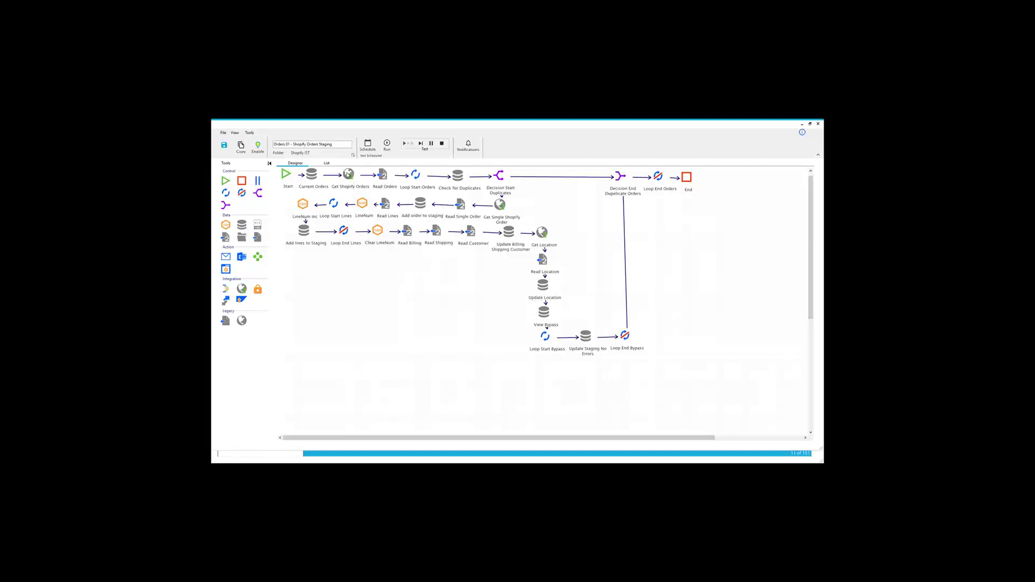
{"action": "double_click", "coordinate": [348, 175]}
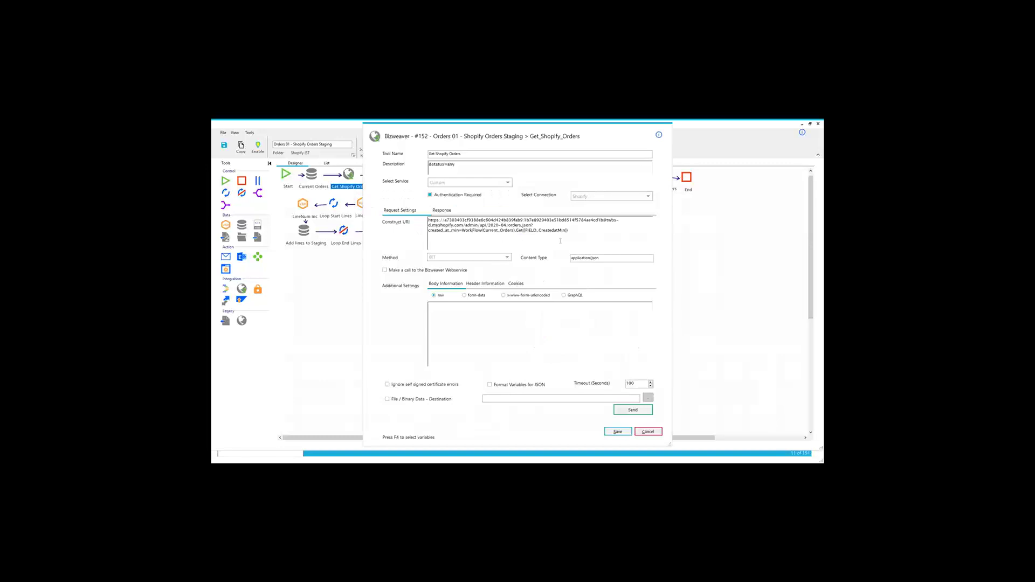
Step: Keep Shopify as the Get_Shopify_Orders connection and cancel the dialog without changes
{"action": "left_click", "coordinate": [595, 198]}
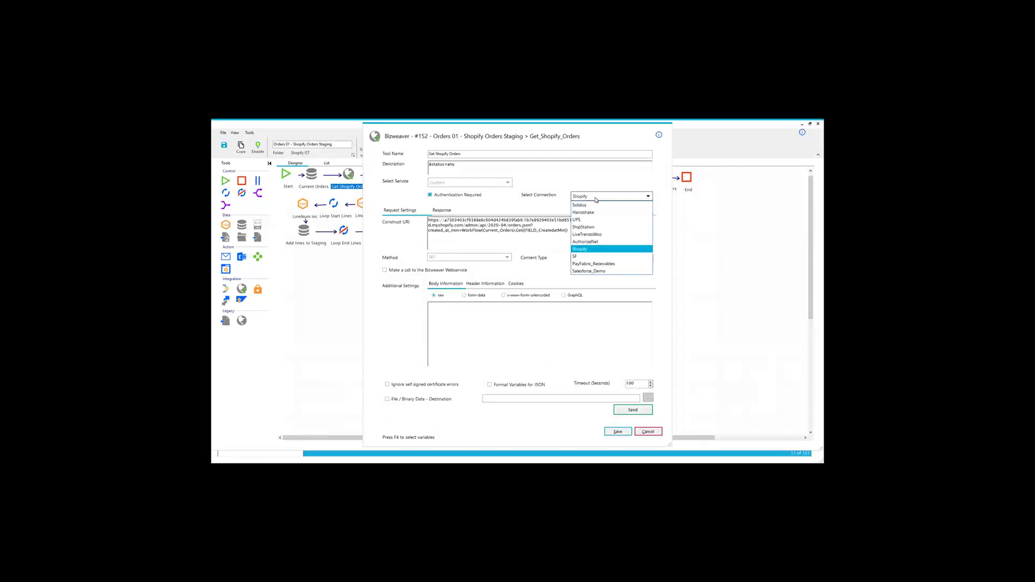
{"action": "left_click", "coordinate": [553, 212]}
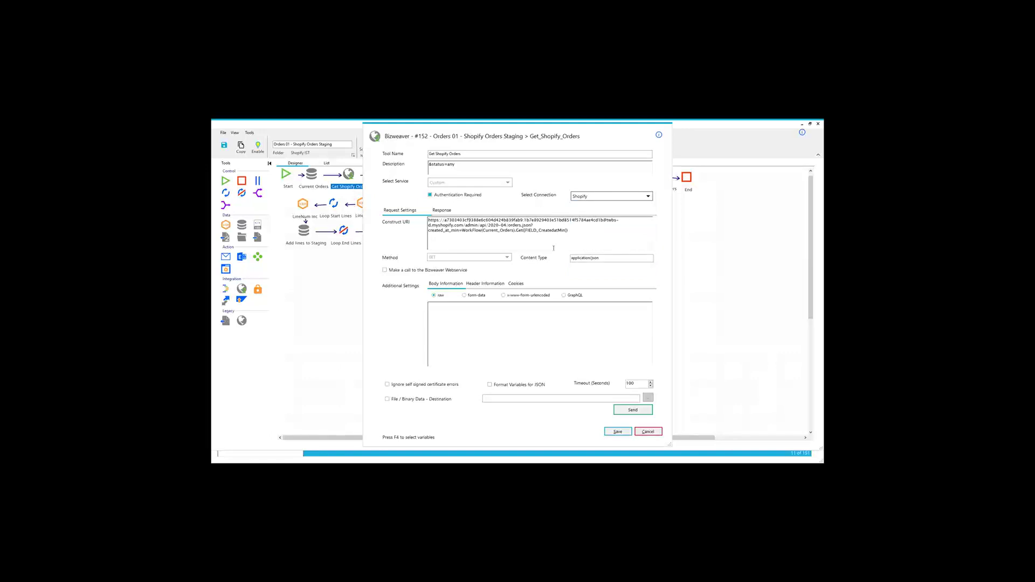
{"action": "left_click", "coordinate": [652, 433]}
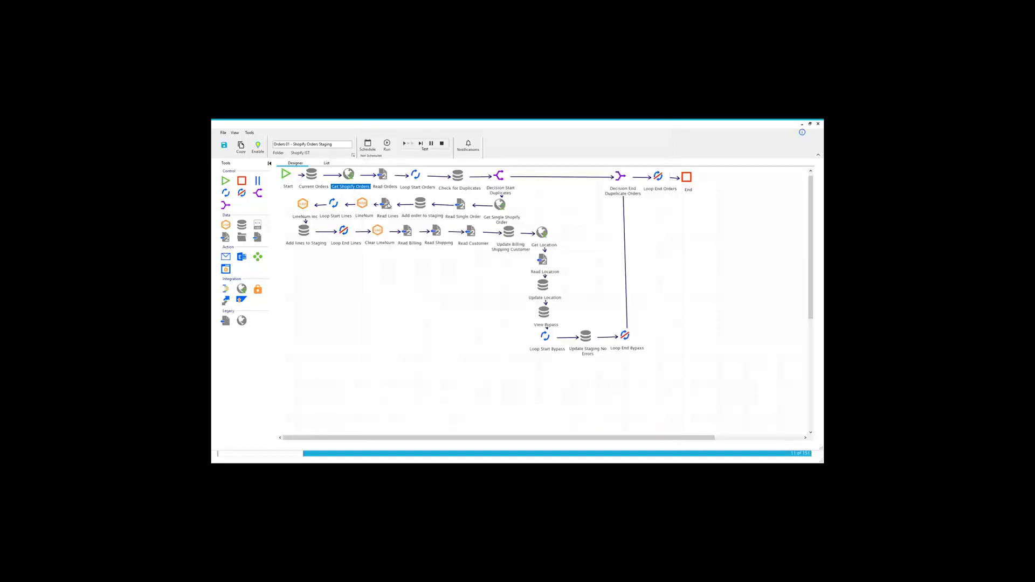
{"action": "double_click", "coordinate": [383, 176]}
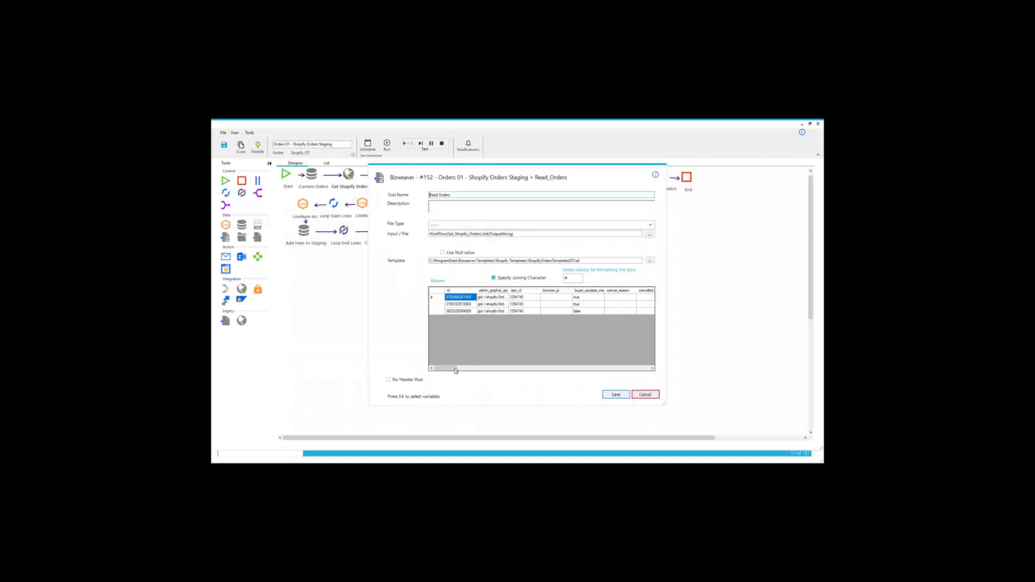
{"action": "left_click_drag", "start_coordinate": [443, 372], "coordinate": [651, 365]}
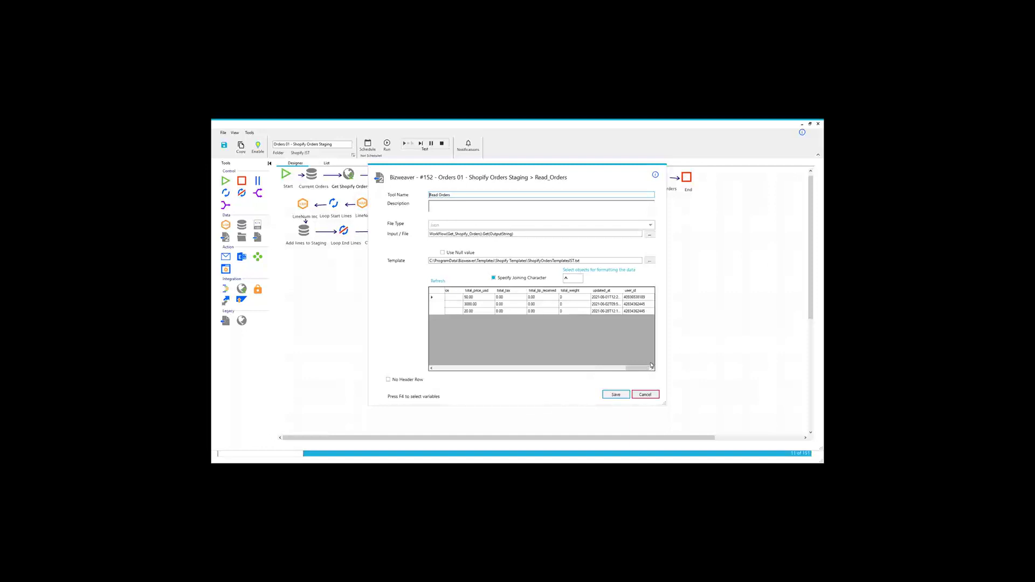
{"action": "left_click", "coordinate": [650, 394]}
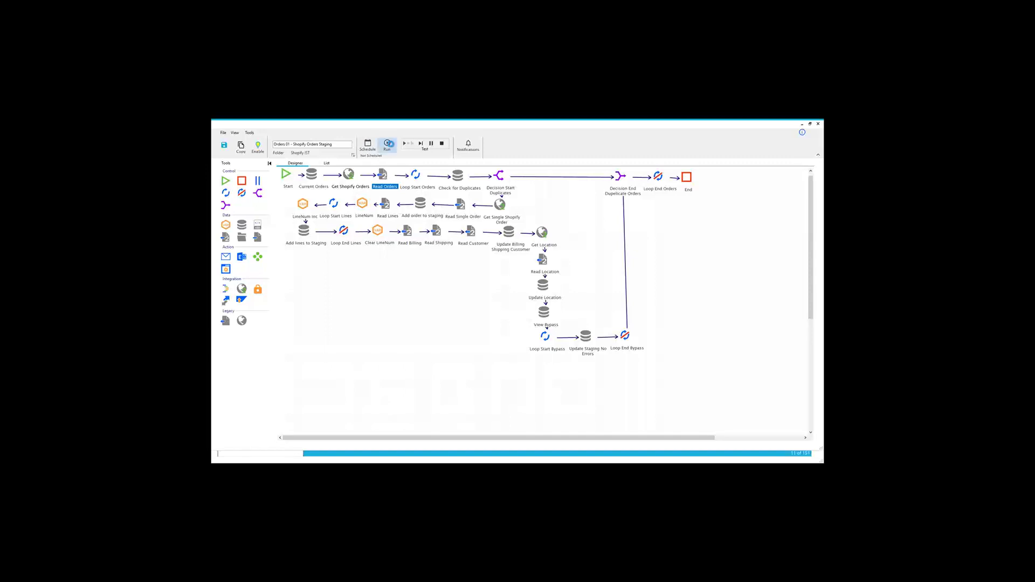
Step: Run Orders 01, dismiss its execution report and delete-log prompt, and close the designer
{"action": "left_click", "coordinate": [389, 144]}
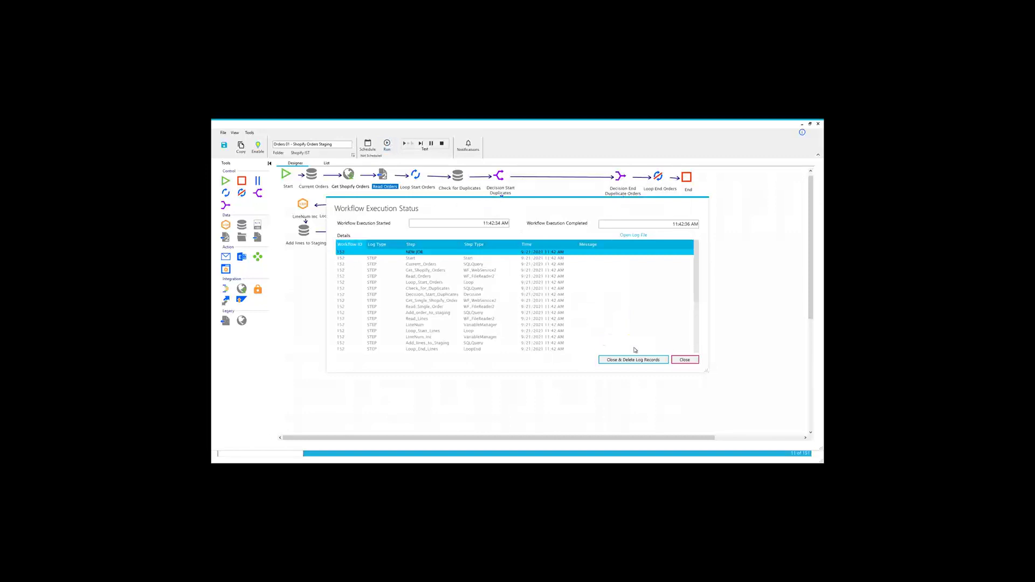
{"action": "left_click", "coordinate": [688, 360]}
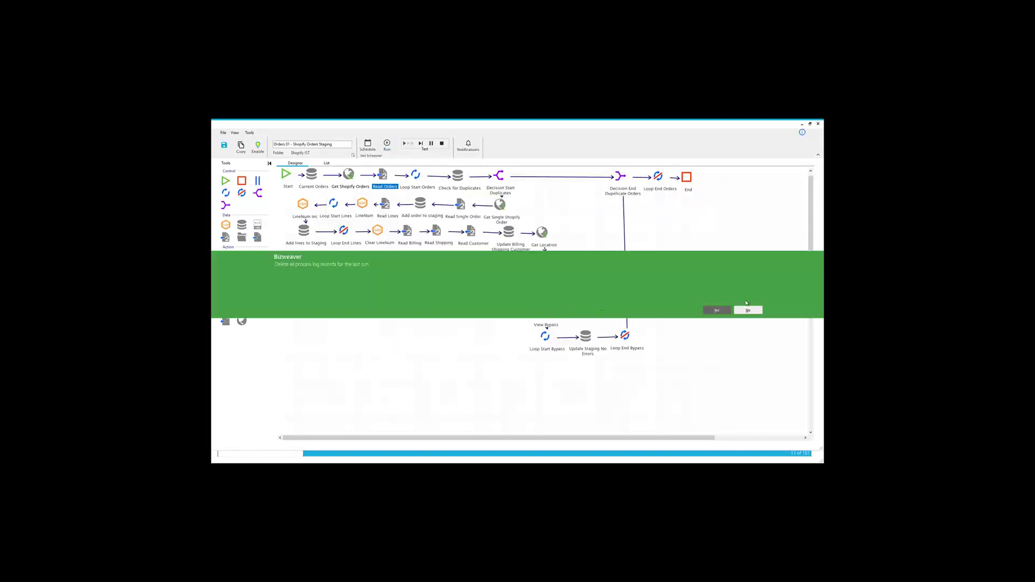
{"action": "left_click", "coordinate": [716, 311]}
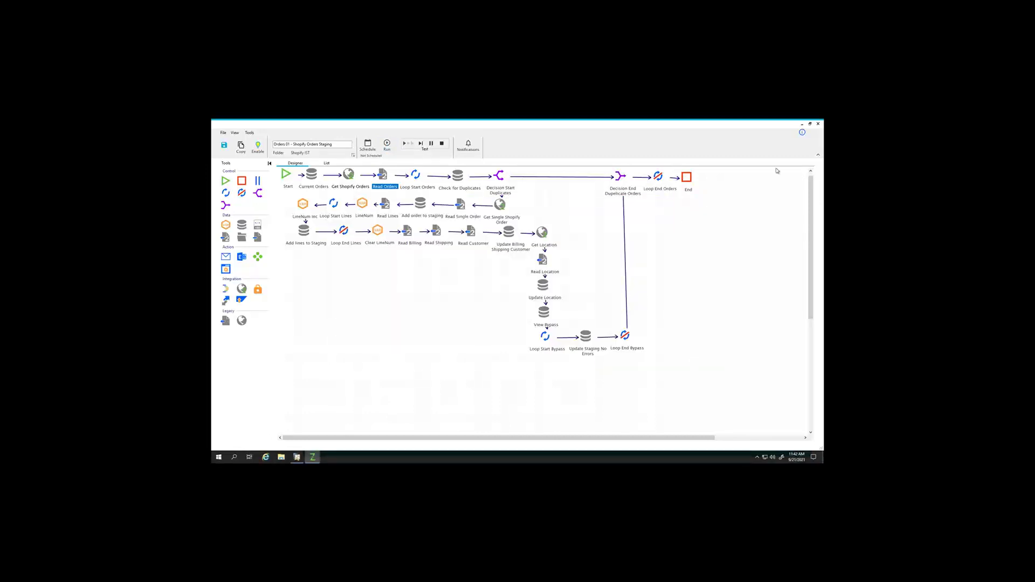
{"action": "left_click", "coordinate": [817, 123]}
{"action": "left_click", "coordinate": [669, 306]}
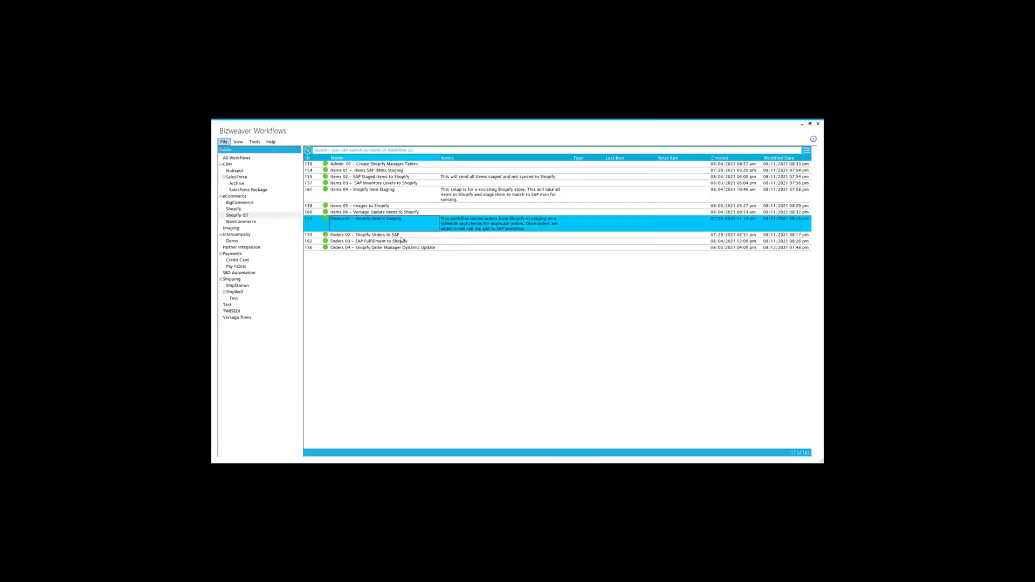
Step: Open the Add Order to SAP step settings in the Orders 02 Shopify Orders to SAP workflow
{"action": "left_click", "coordinate": [400, 236]}
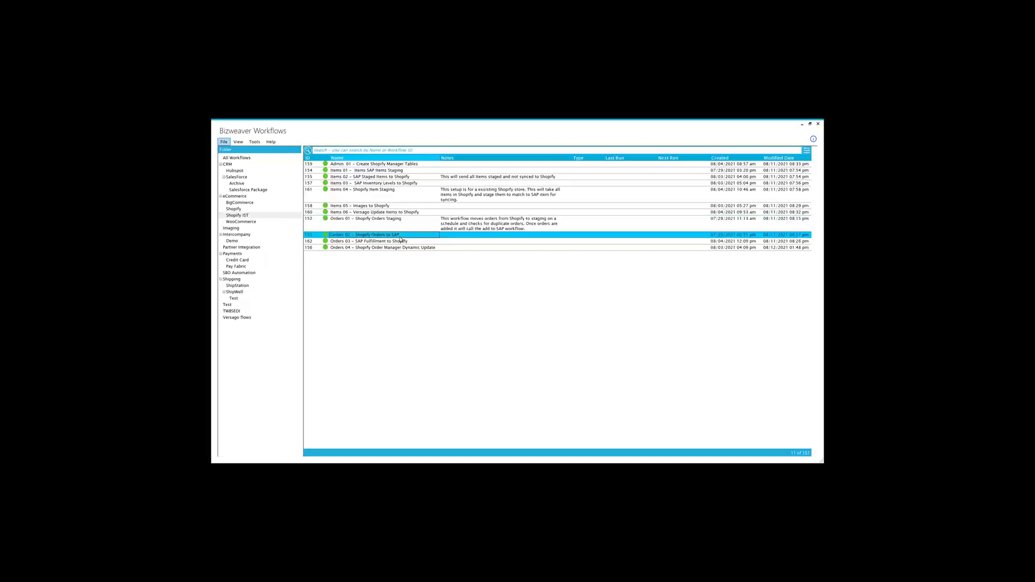
{"action": "double_click", "coordinate": [400, 238]}
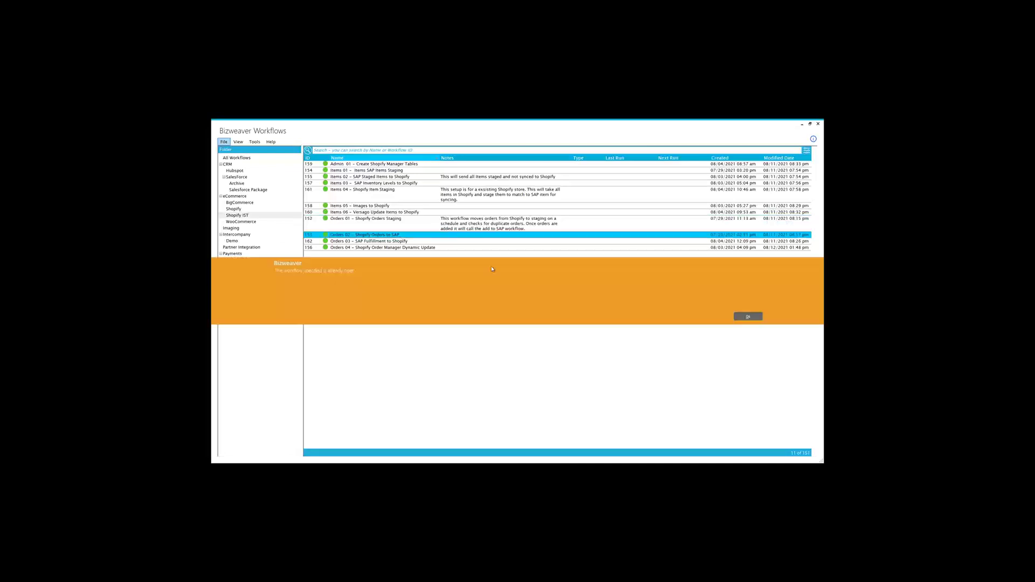
{"action": "left_click", "coordinate": [741, 317]}
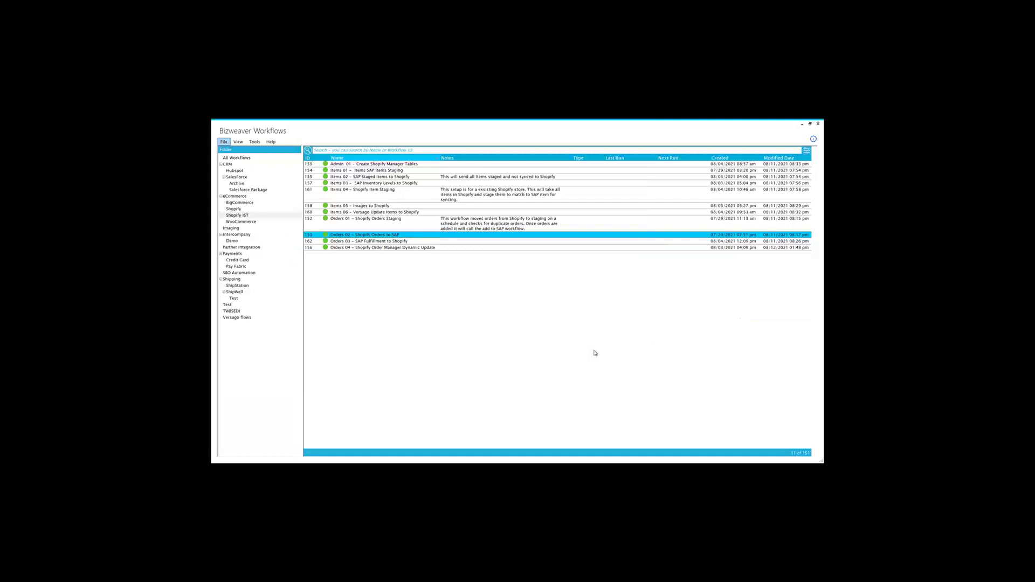
{"action": "key", "text": "alt+Tab"}
{"action": "key", "text": "alt+Tab"}
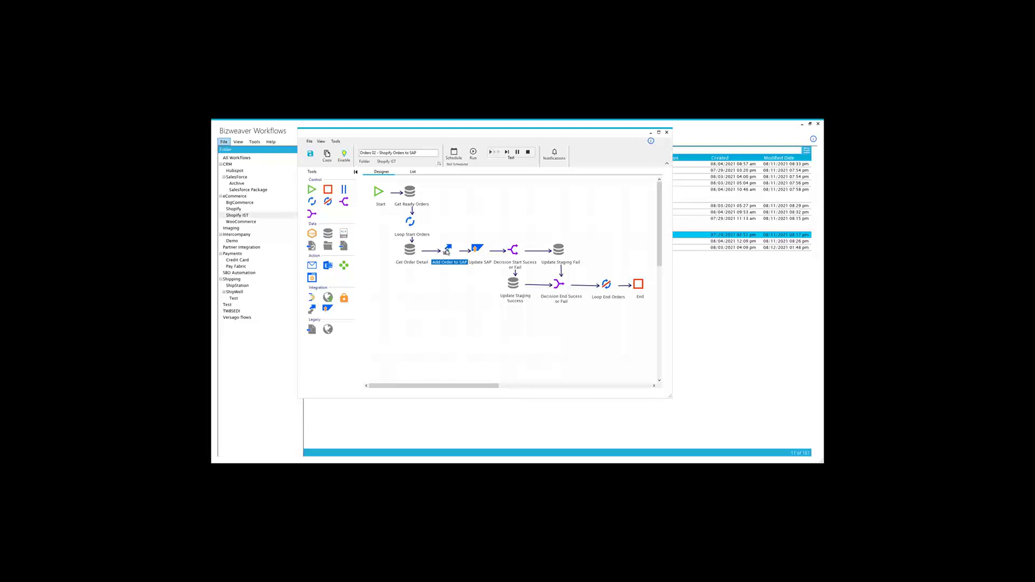
{"action": "left_click", "coordinate": [447, 252]}
{"action": "double_click", "coordinate": [447, 251]}
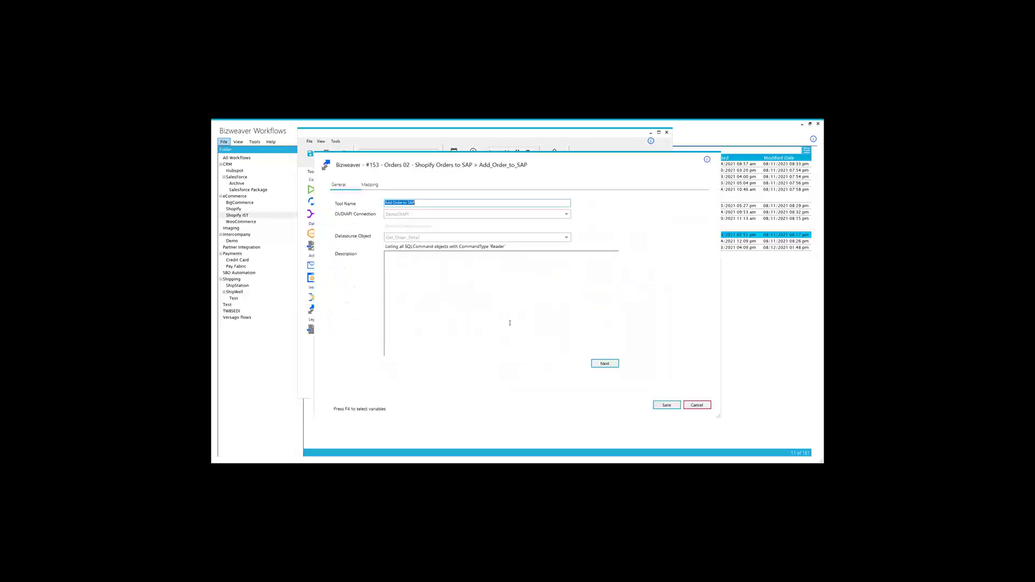
Step: Review the Documents, Document_Lines and AddressExtension field mappings, then leave without saving
{"action": "left_click", "coordinate": [604, 363]}
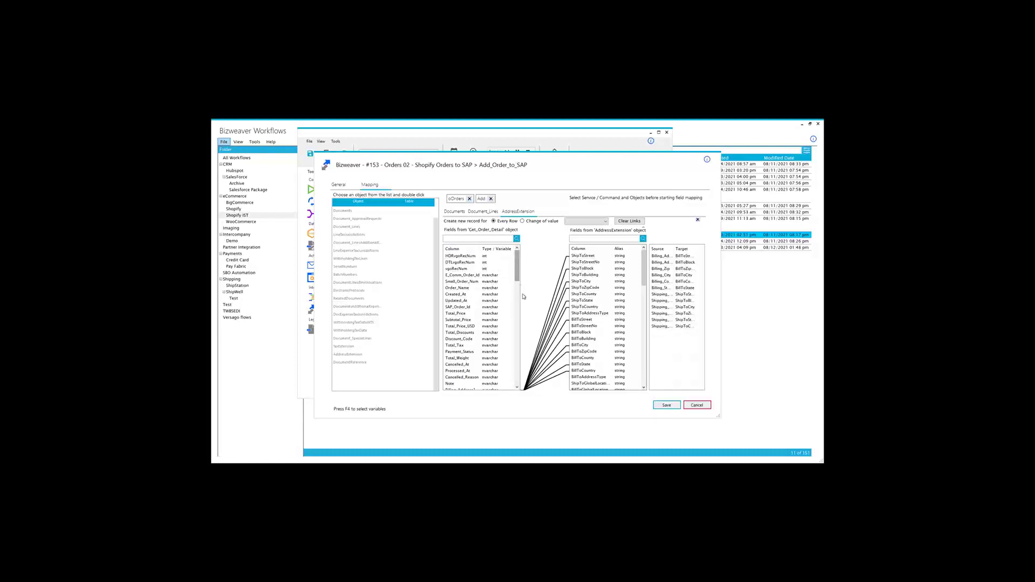
{"action": "left_click_drag", "start_coordinate": [516, 268], "coordinate": [516, 338]}
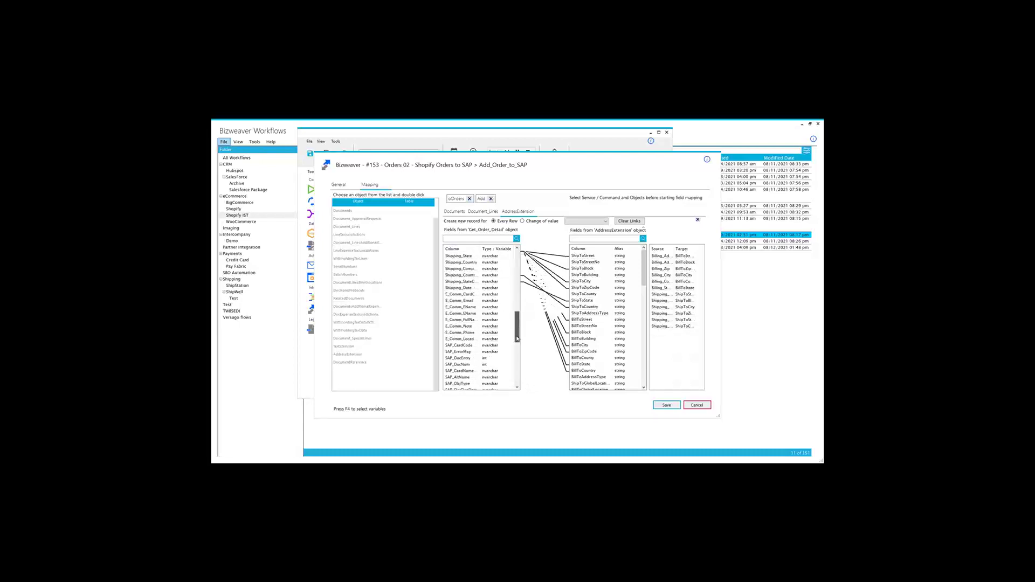
{"action": "scroll", "coordinate": [526, 350], "scroll_direction": "up", "scroll_amount": 10}
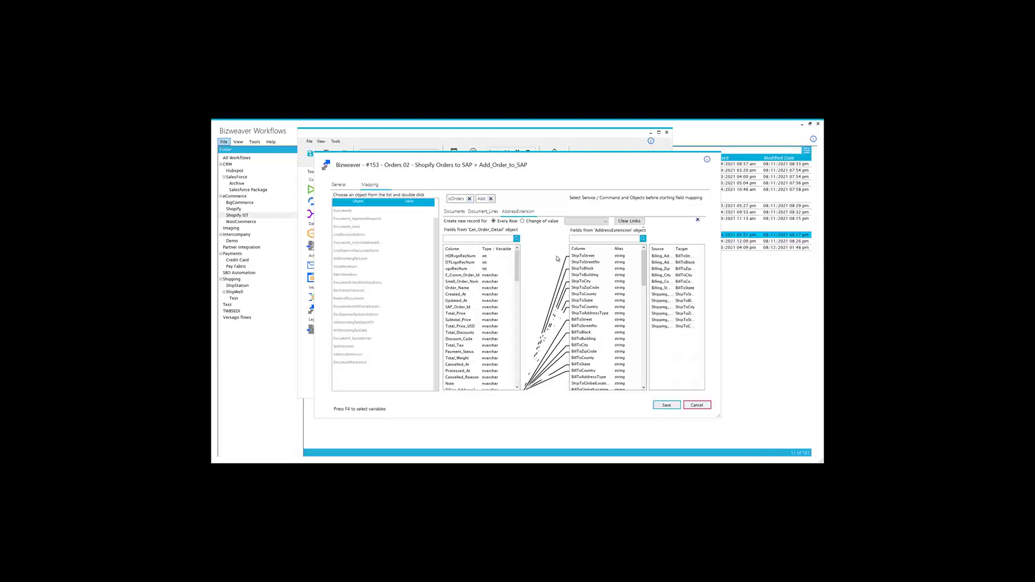
{"action": "left_click", "coordinate": [454, 212]}
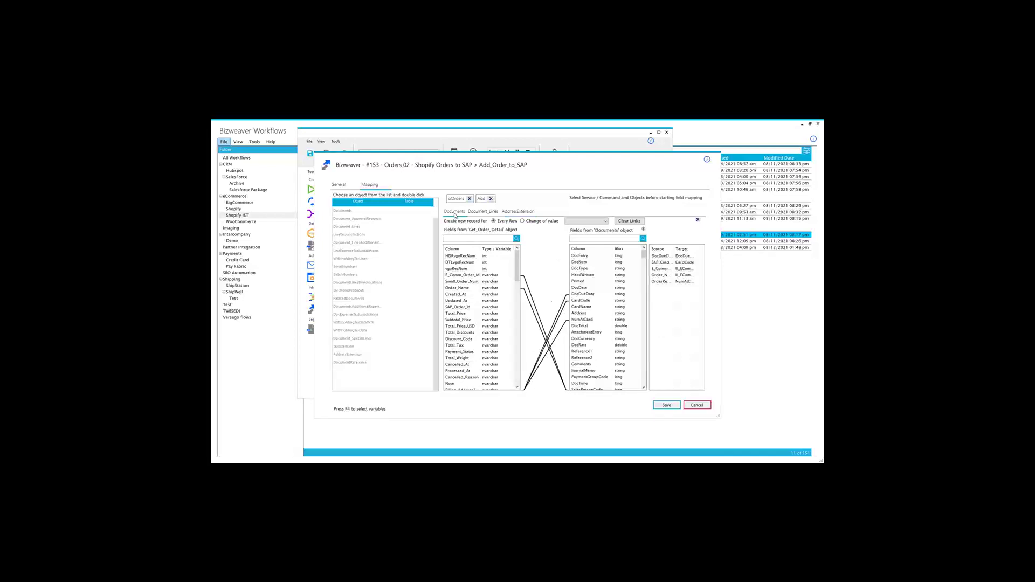
{"action": "left_click", "coordinate": [488, 213]}
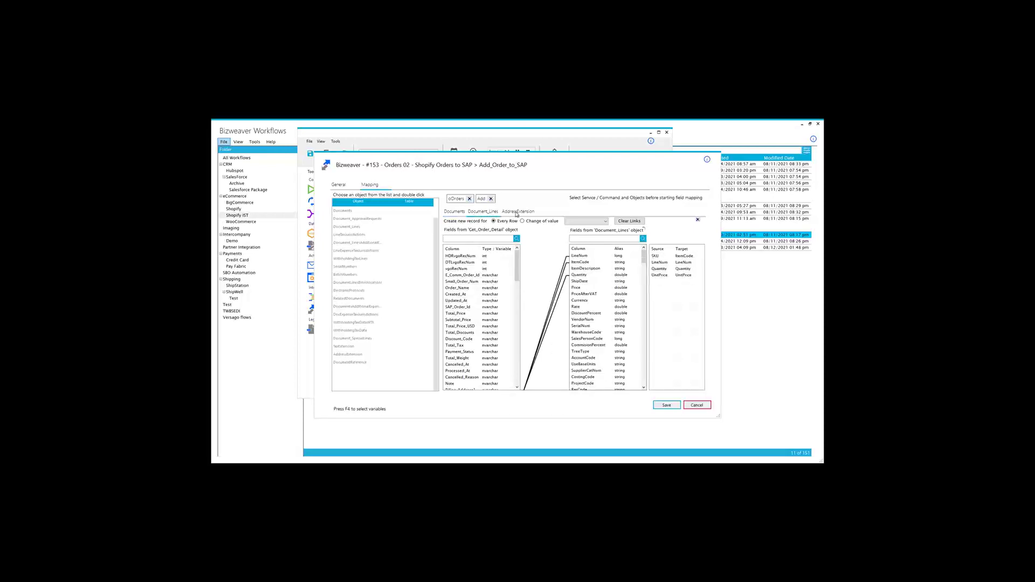
{"action": "left_click", "coordinate": [517, 214]}
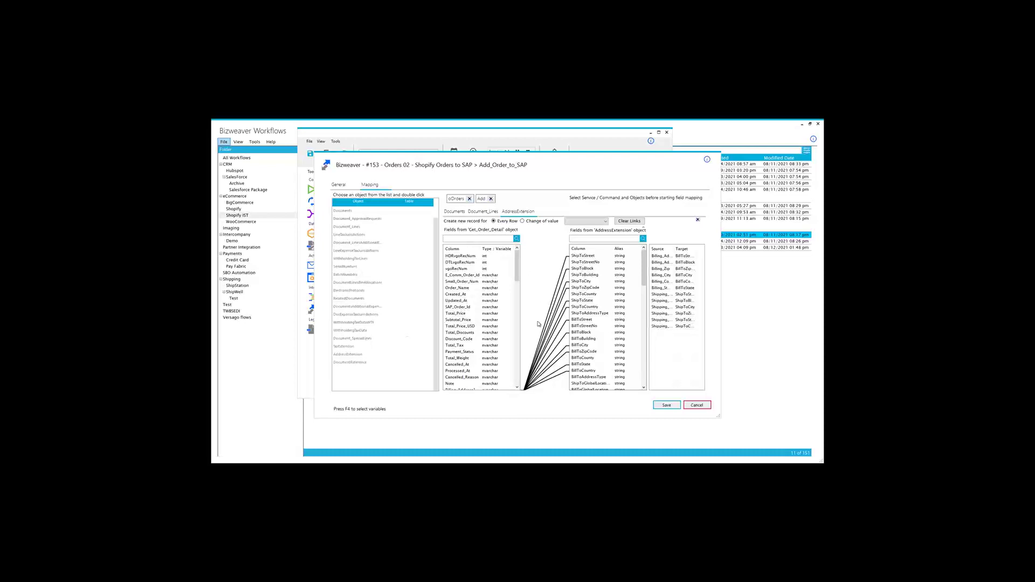
{"action": "left_click", "coordinate": [698, 405]}
Step: Discard the Add Order to SAP settings and run the Orders 02 workflow
{"action": "left_click", "coordinate": [623, 312]}
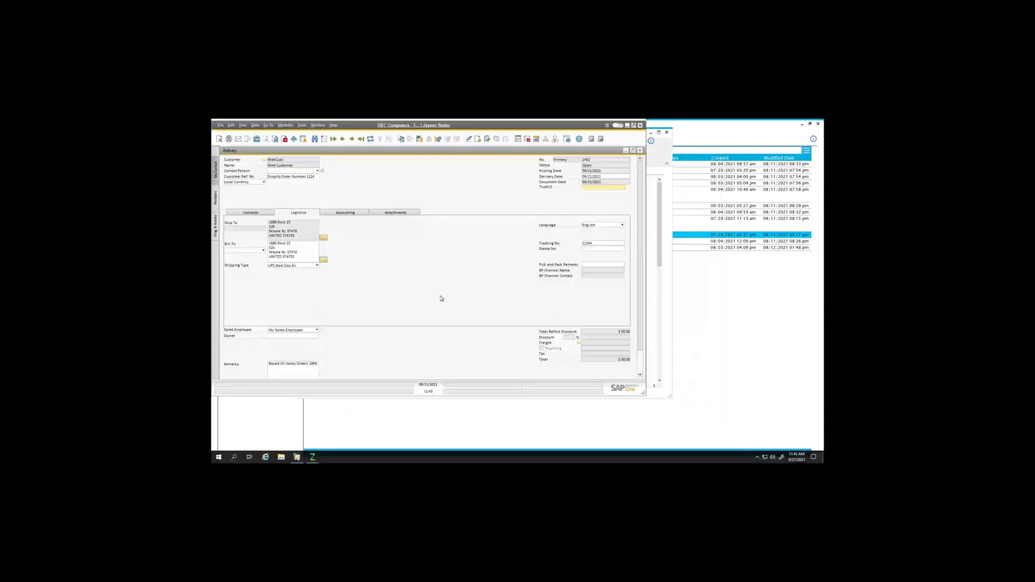
{"action": "left_click", "coordinate": [667, 327]}
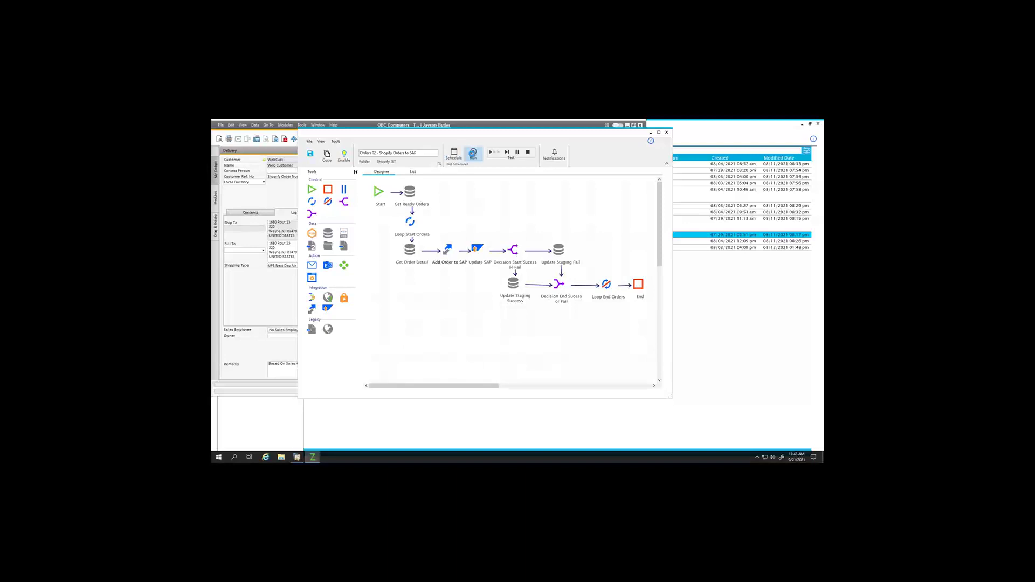
{"action": "left_click", "coordinate": [473, 153]}
Step: Compare the run with the SAP delivery, then close the execution report and workflow designer
{"action": "left_click", "coordinate": [290, 196]}
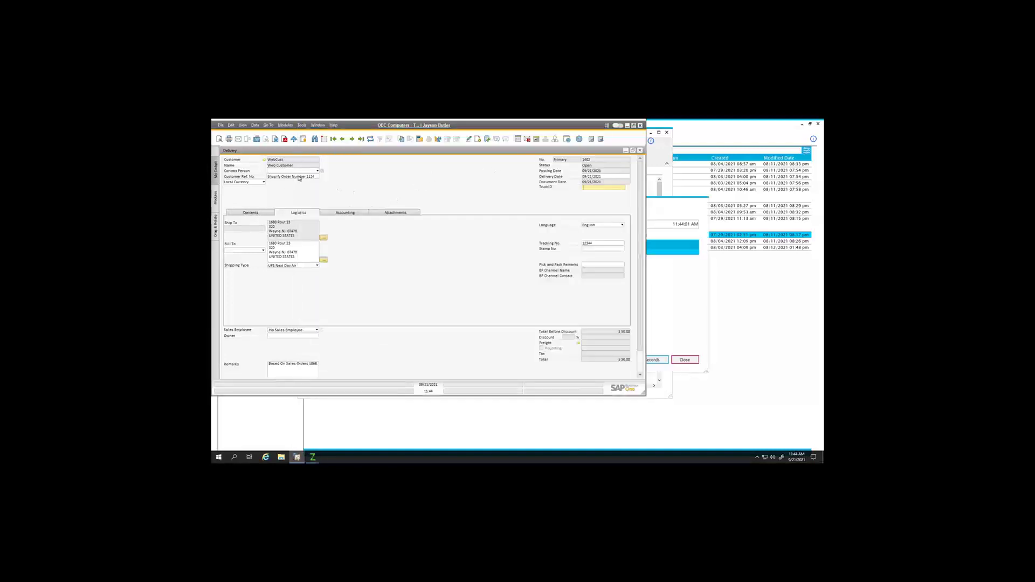
{"action": "left_click", "coordinate": [671, 325]}
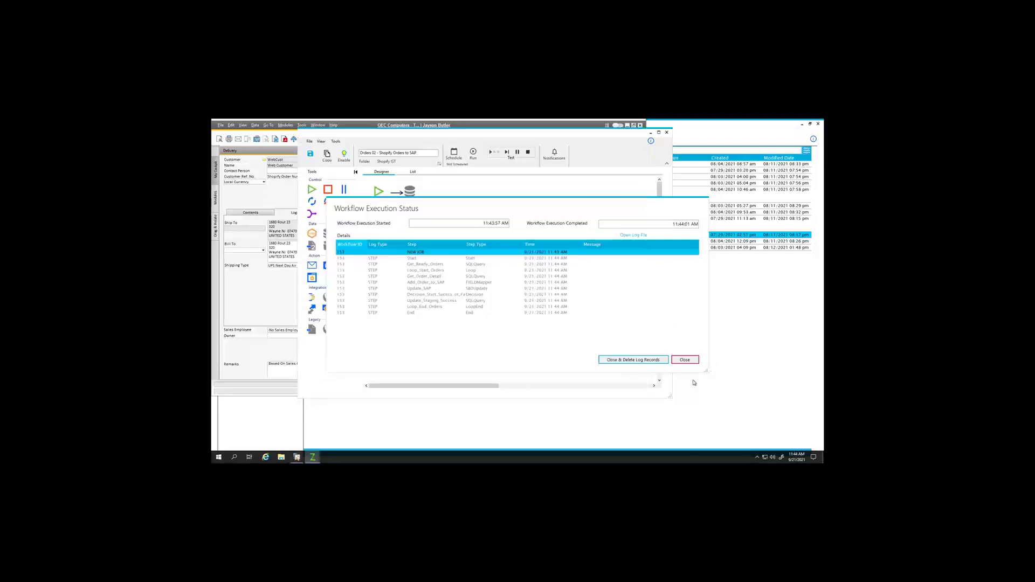
{"action": "left_click", "coordinate": [682, 361]}
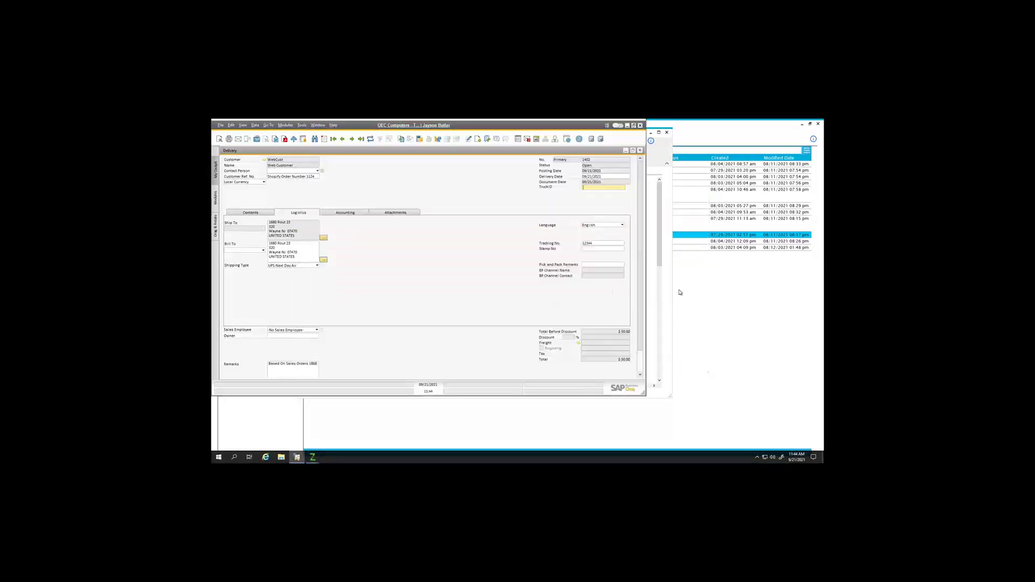
{"action": "left_click", "coordinate": [658, 233]}
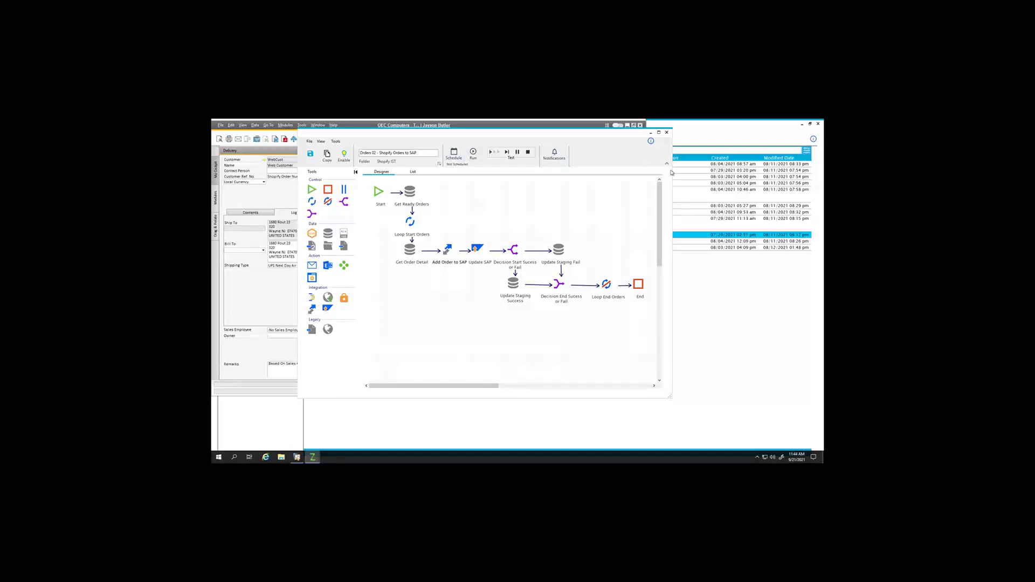
{"action": "left_click", "coordinate": [667, 132]}
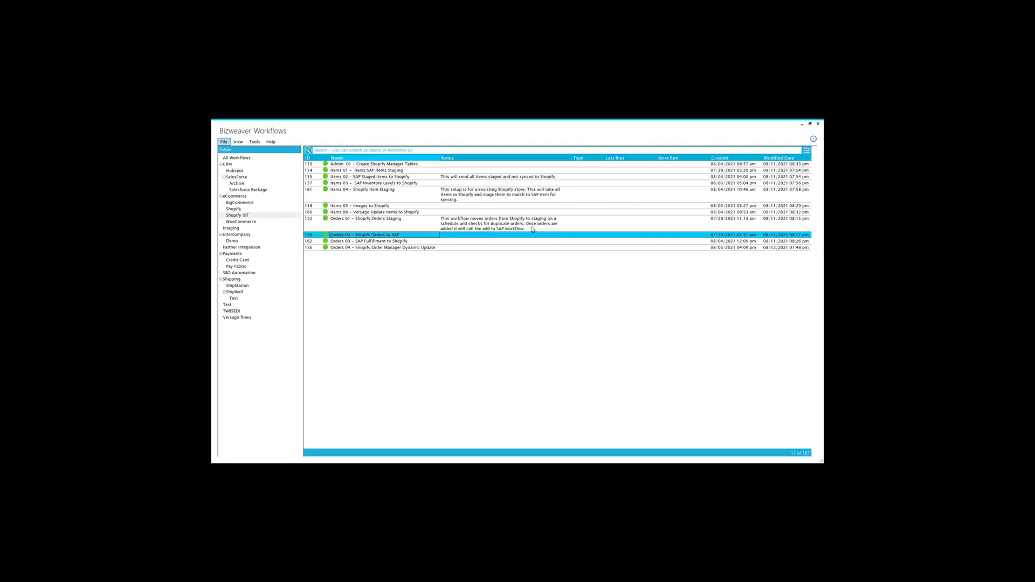
Step: Browse SAP deliveries to No. 1402 for Shopify order 1124, check Copy To, and maximize the window
{"action": "key", "text": "alt+Tab"}
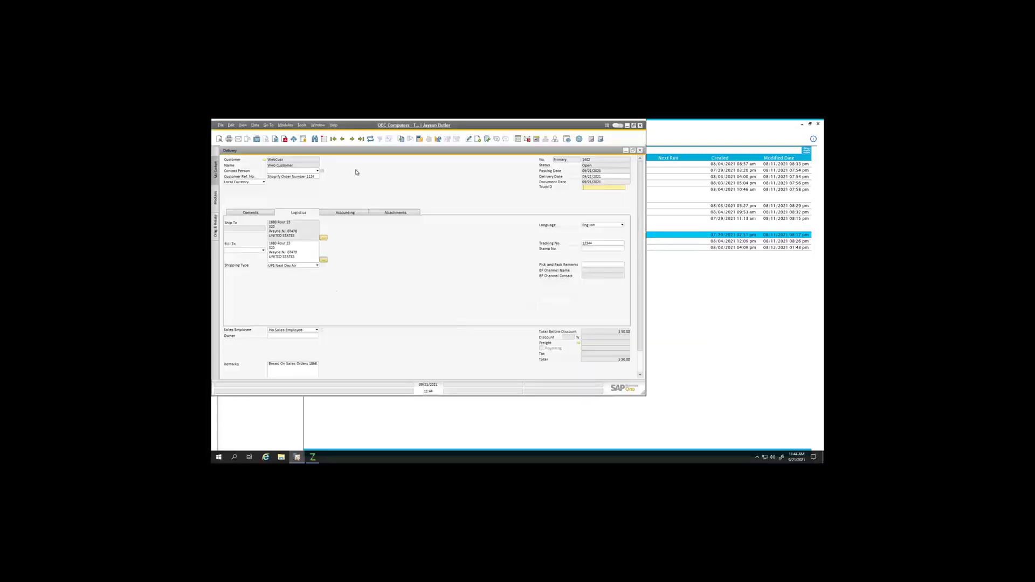
{"action": "left_click", "coordinate": [341, 139]}
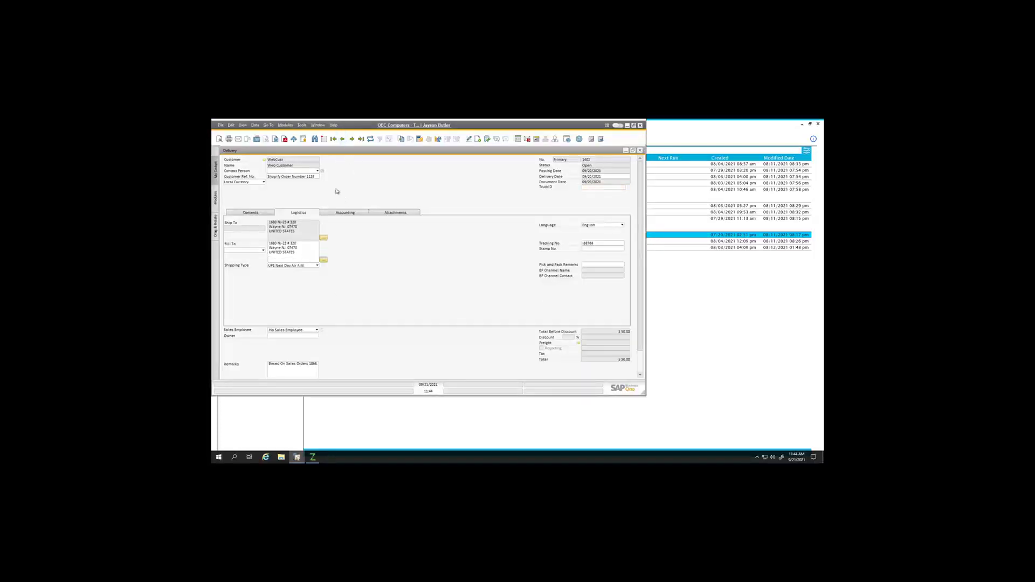
{"action": "left_click", "coordinate": [353, 139]}
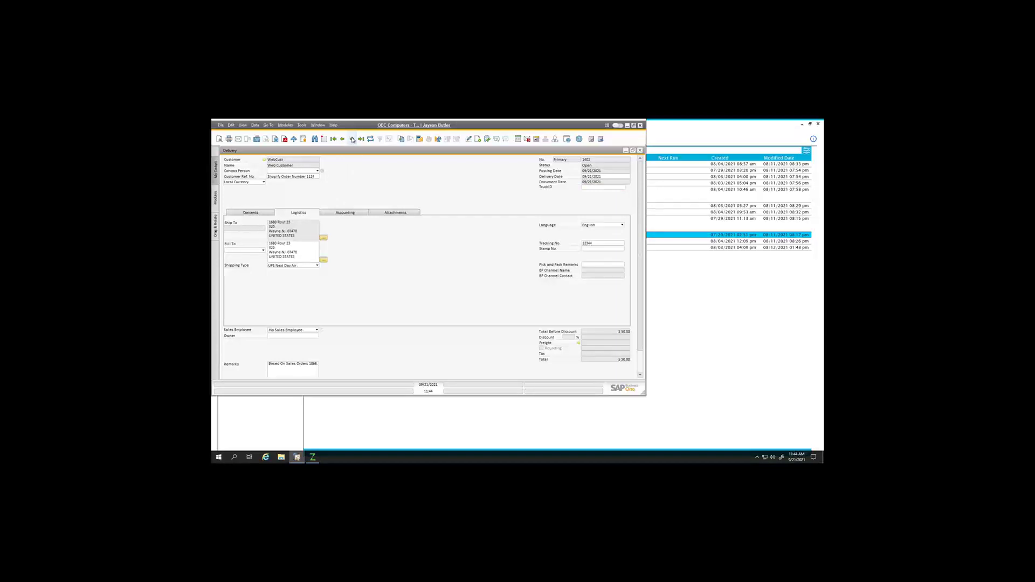
{"action": "left_click", "coordinate": [334, 139]}
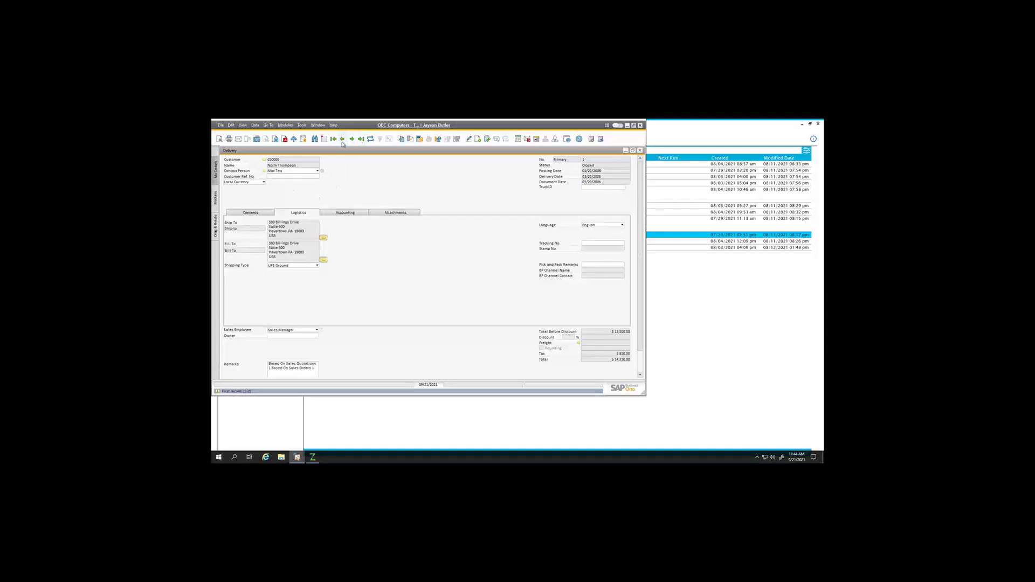
{"action": "left_click", "coordinate": [342, 140]}
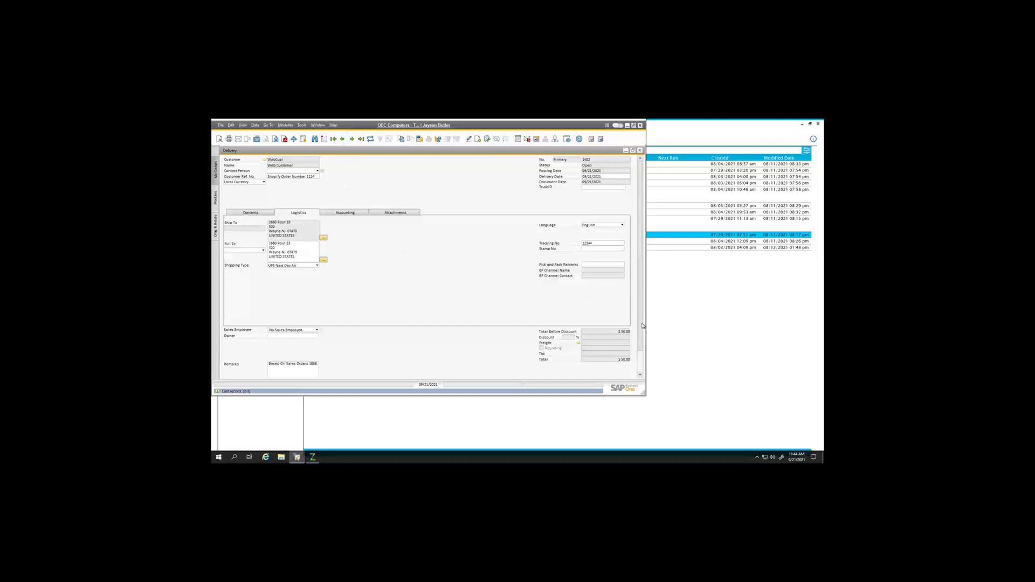
{"action": "scroll", "coordinate": [642, 366], "scroll_direction": "down", "scroll_amount": 1}
{"action": "left_click", "coordinate": [610, 371]}
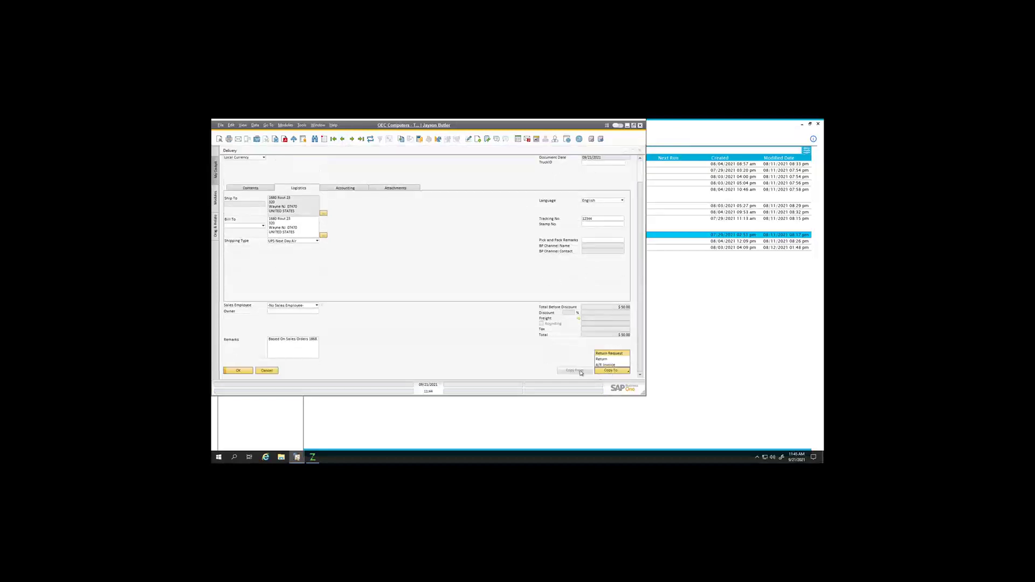
{"action": "left_click", "coordinate": [577, 175]}
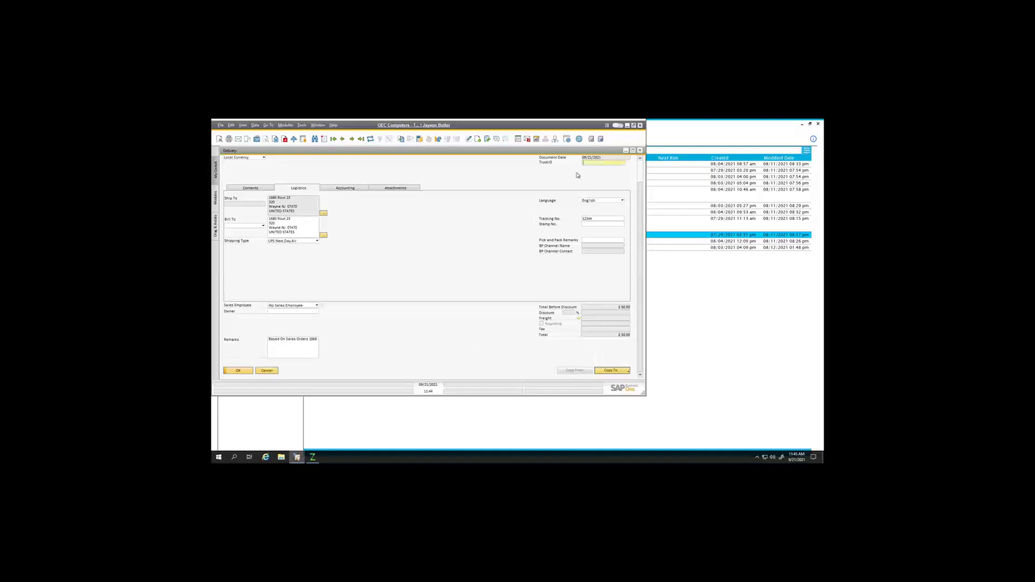
{"action": "left_click", "coordinate": [634, 125]}
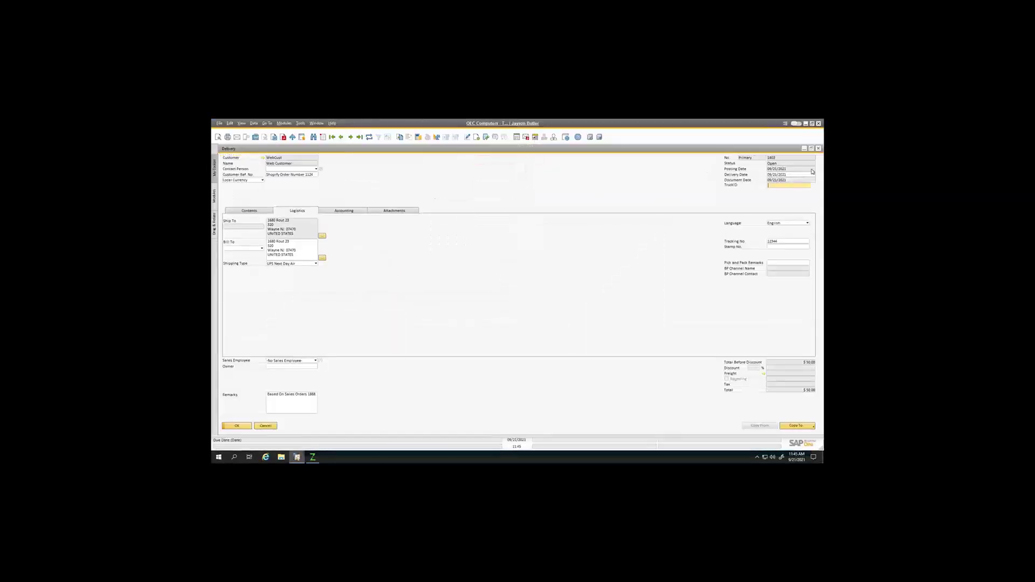
Step: Copy the open sales order for Shopify order 1125 into a new delivery
{"action": "left_click", "coordinate": [818, 149]}
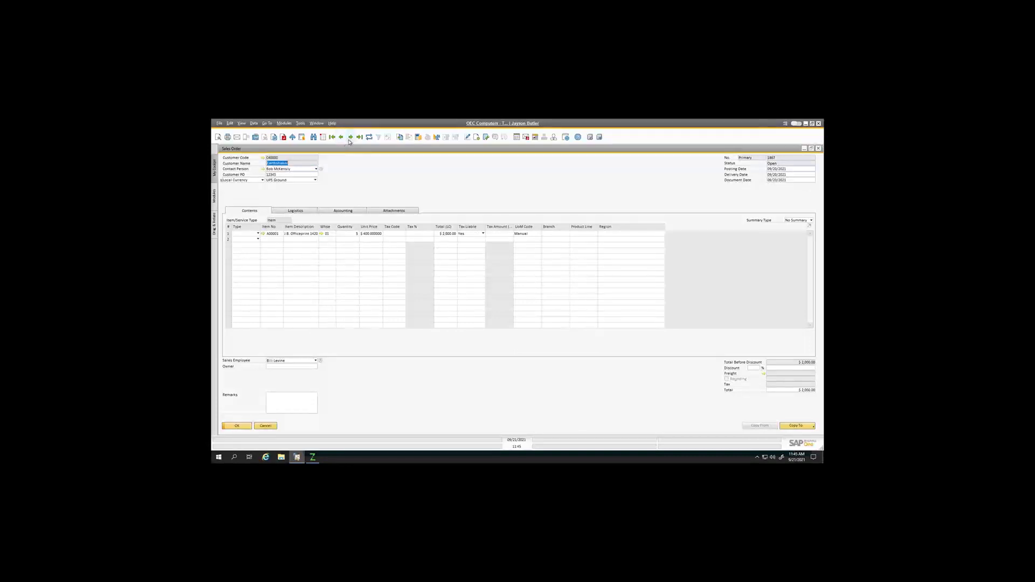
{"action": "left_click", "coordinate": [349, 138]}
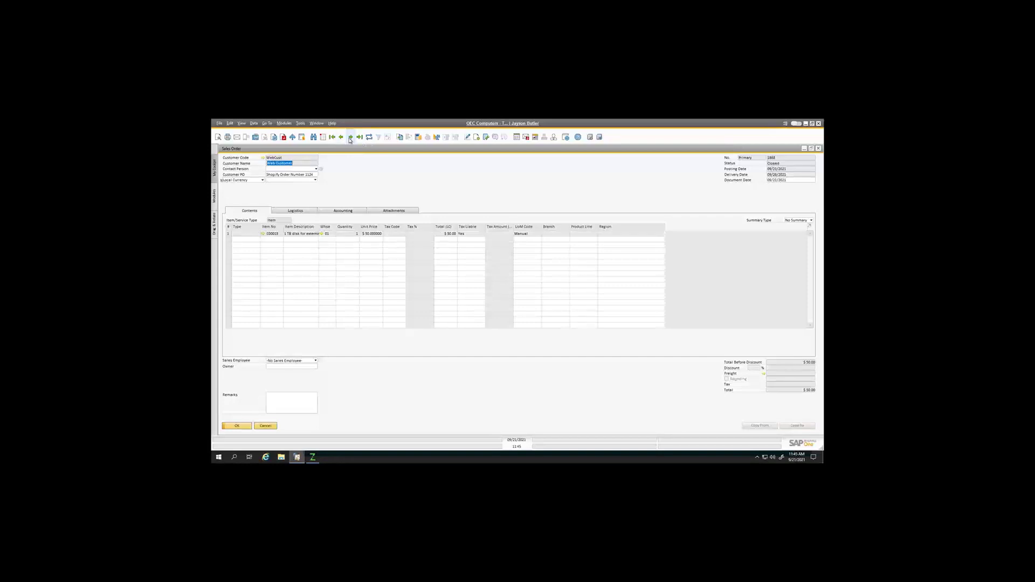
{"action": "left_click", "coordinate": [350, 138]}
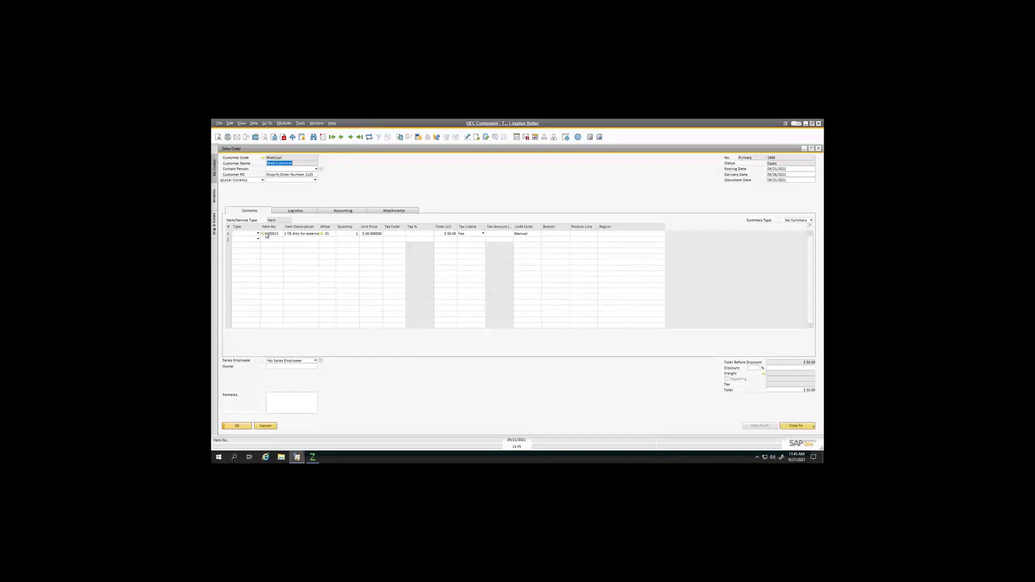
{"action": "left_click", "coordinate": [798, 427]}
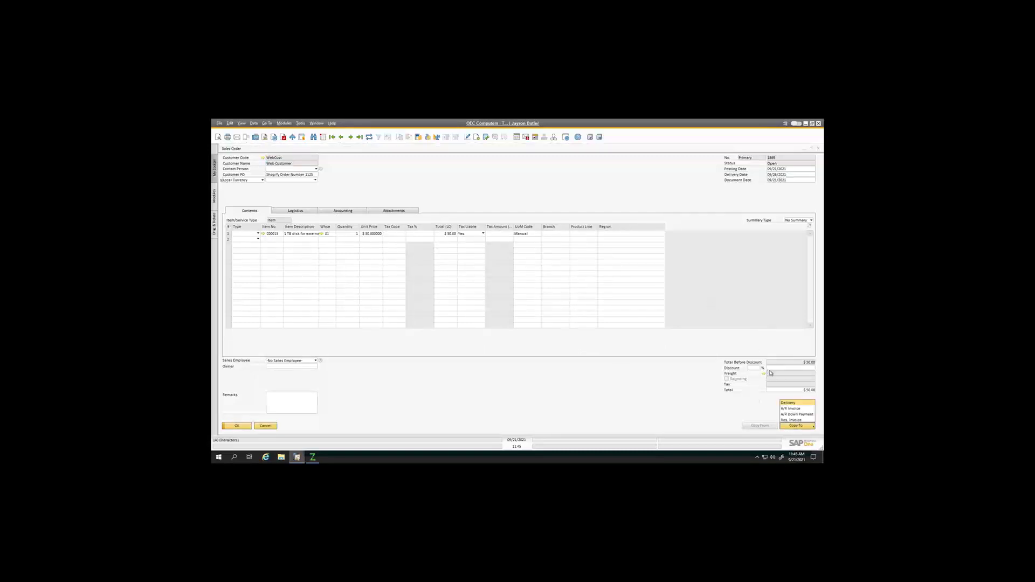
{"action": "left_click", "coordinate": [788, 404]}
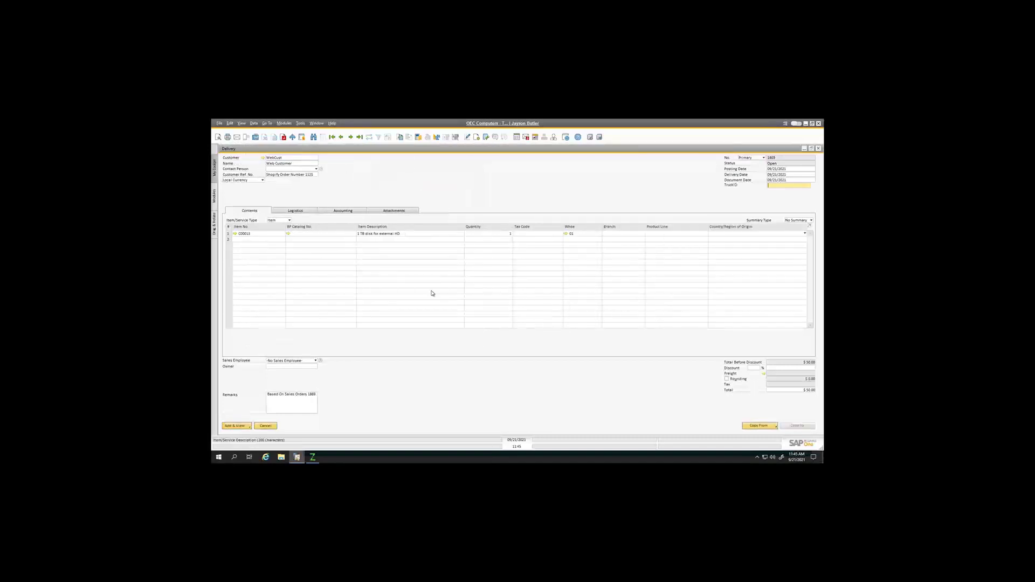
Step: Enter tracking number 12345, set shipping to UPS Ground for all rows, and add the delivery
{"action": "left_click", "coordinate": [303, 212]}
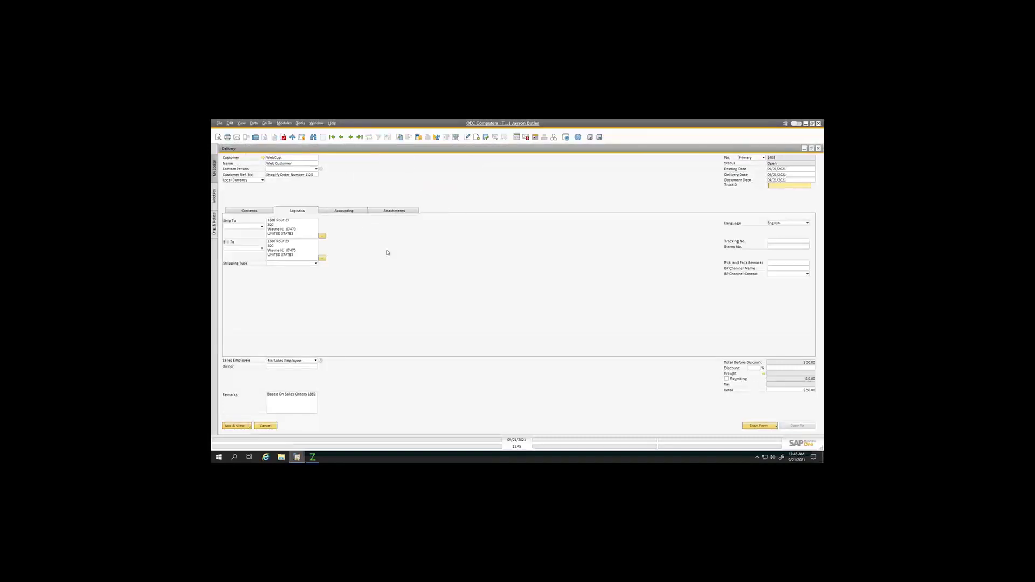
{"action": "left_click", "coordinate": [775, 242]}
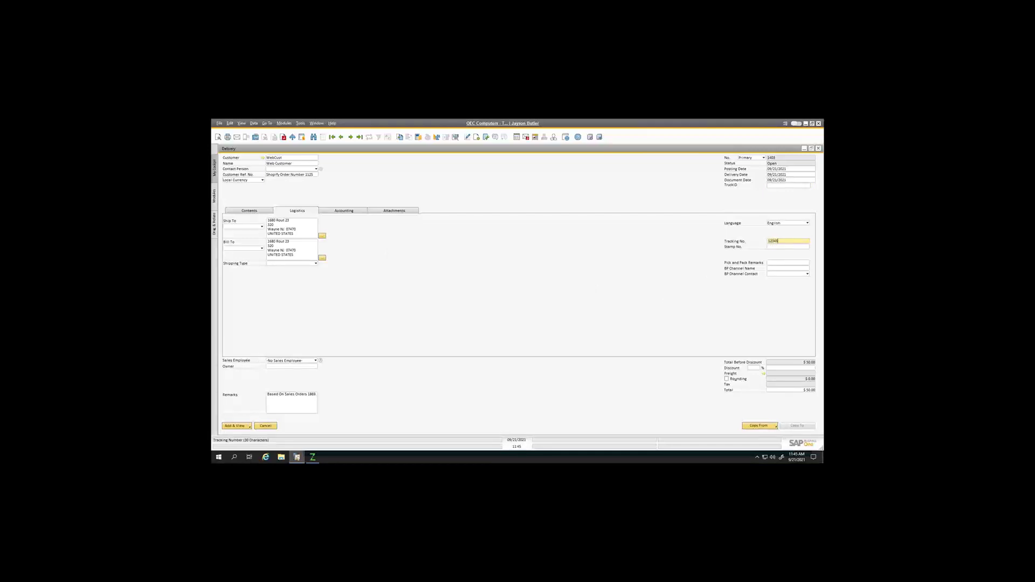
{"action": "left_click", "coordinate": [316, 264]}
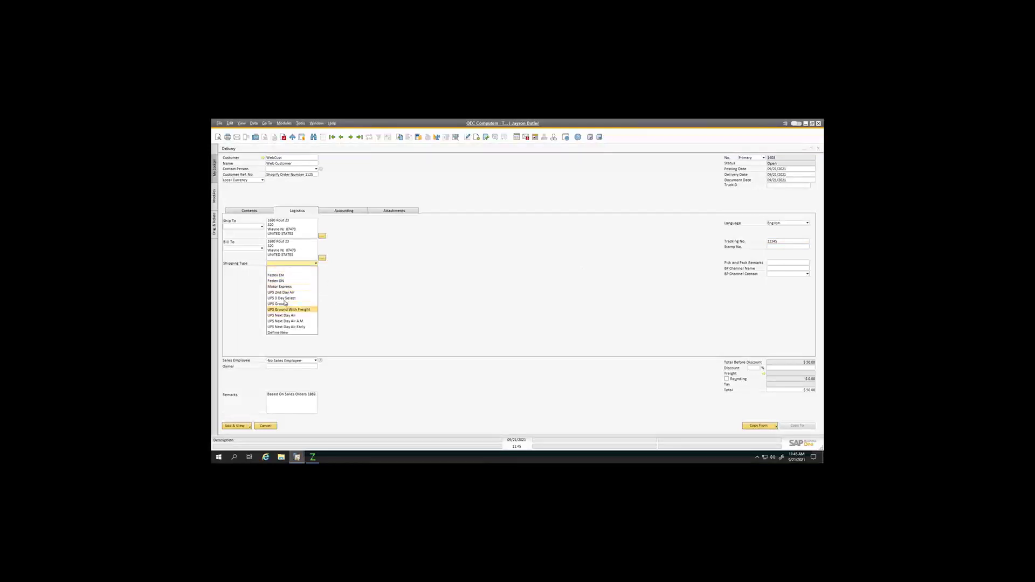
{"action": "left_click", "coordinate": [286, 303]}
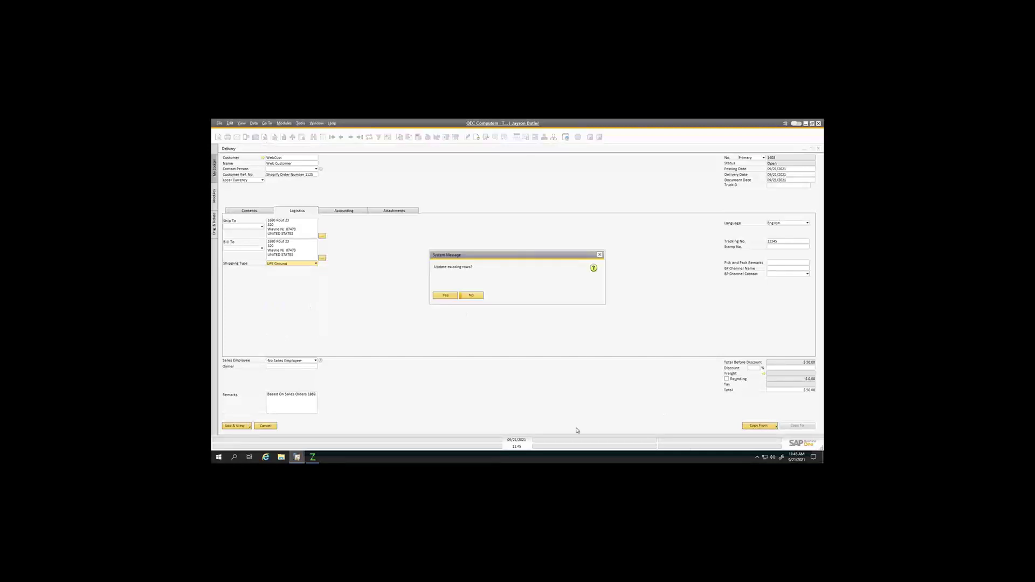
{"action": "left_click", "coordinate": [445, 296]}
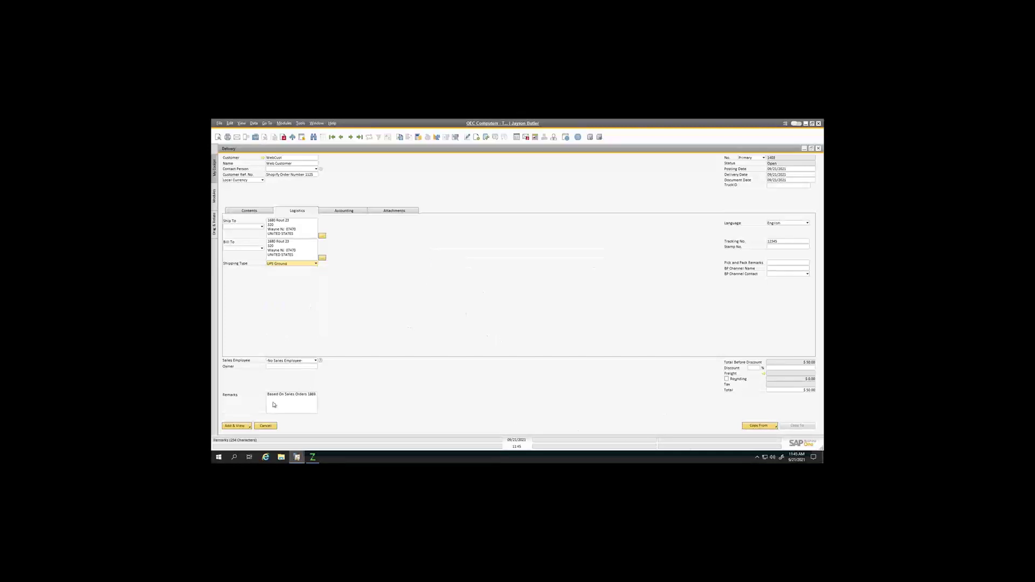
{"action": "left_click", "coordinate": [236, 425]}
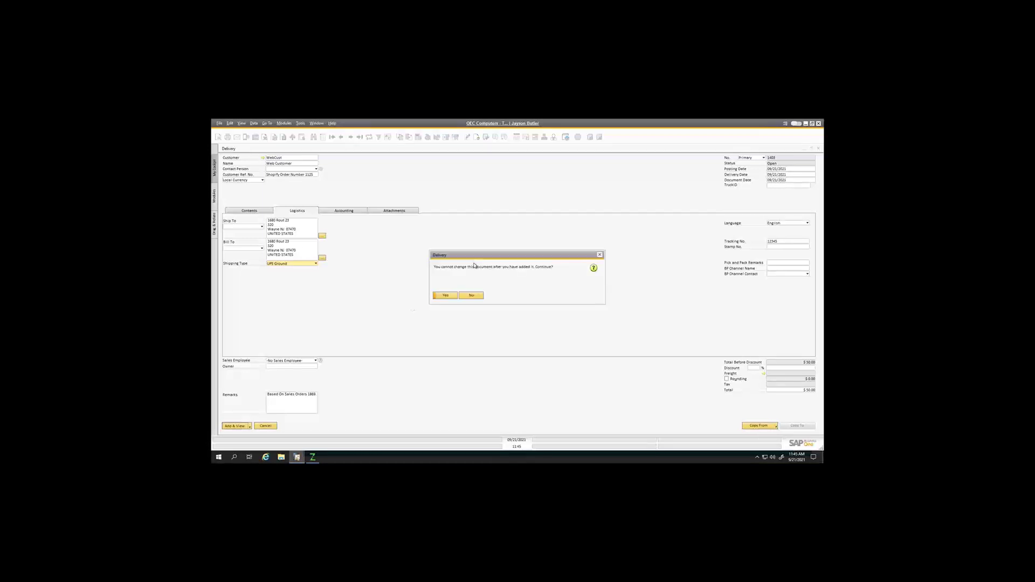
{"action": "left_click", "coordinate": [450, 295]}
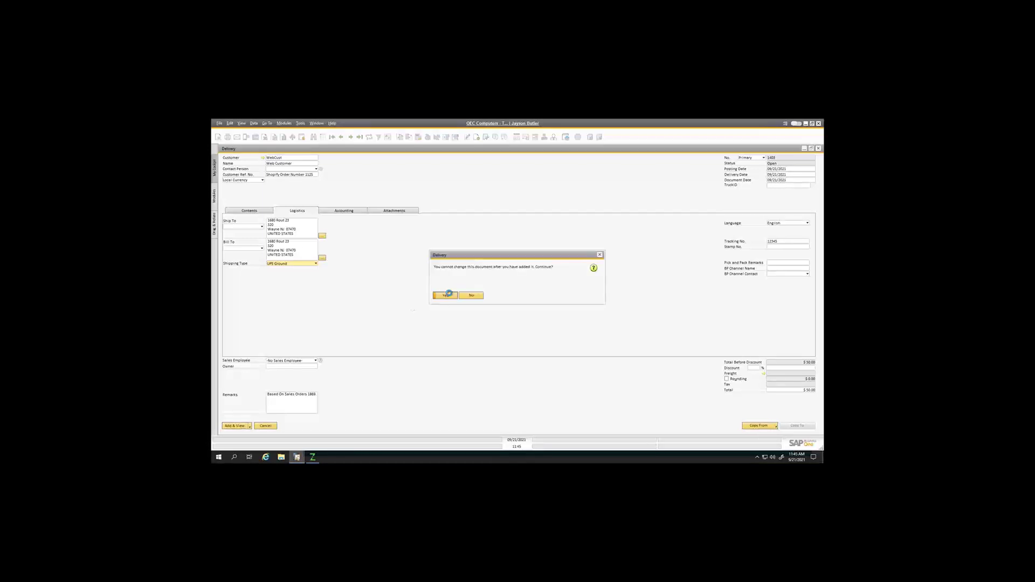
Step: Run the Orders 03 – SAP Fulfillment to Shopify workflow now and bring up the shipment email
{"action": "left_click", "coordinate": [312, 458]}
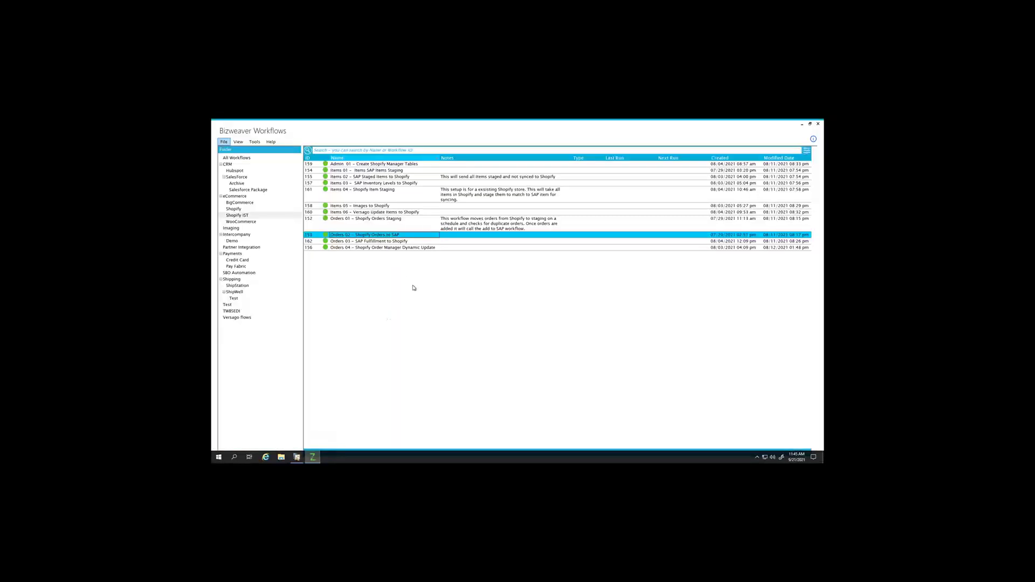
{"action": "left_click", "coordinate": [388, 242]}
{"action": "right_click", "coordinate": [388, 243]}
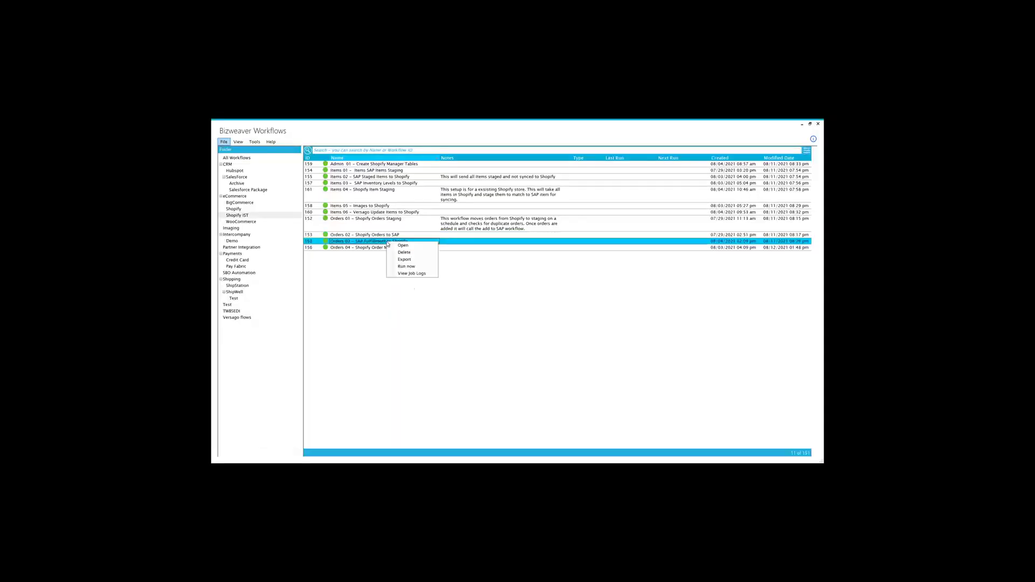
{"action": "left_click", "coordinate": [403, 267]}
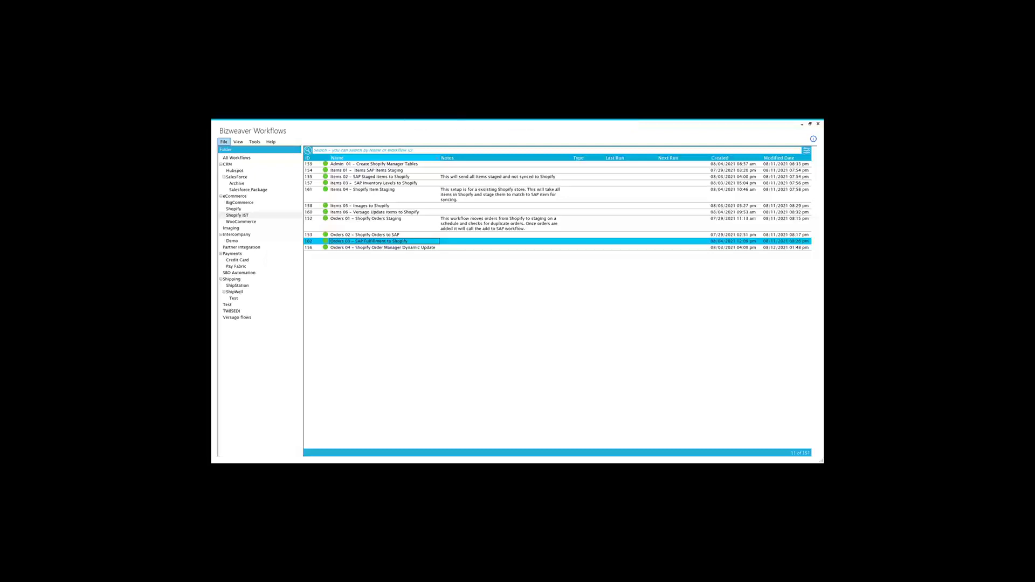
{"action": "key", "text": "alt+Tab"}
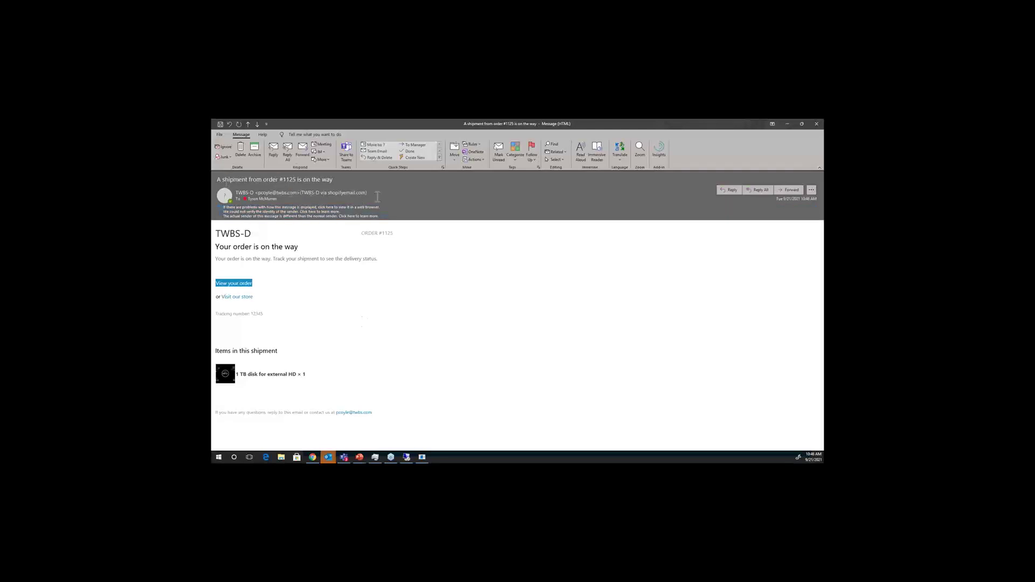
Step: Close the order #1125 shipment email in Outlook
{"action": "left_click", "coordinate": [816, 124]}
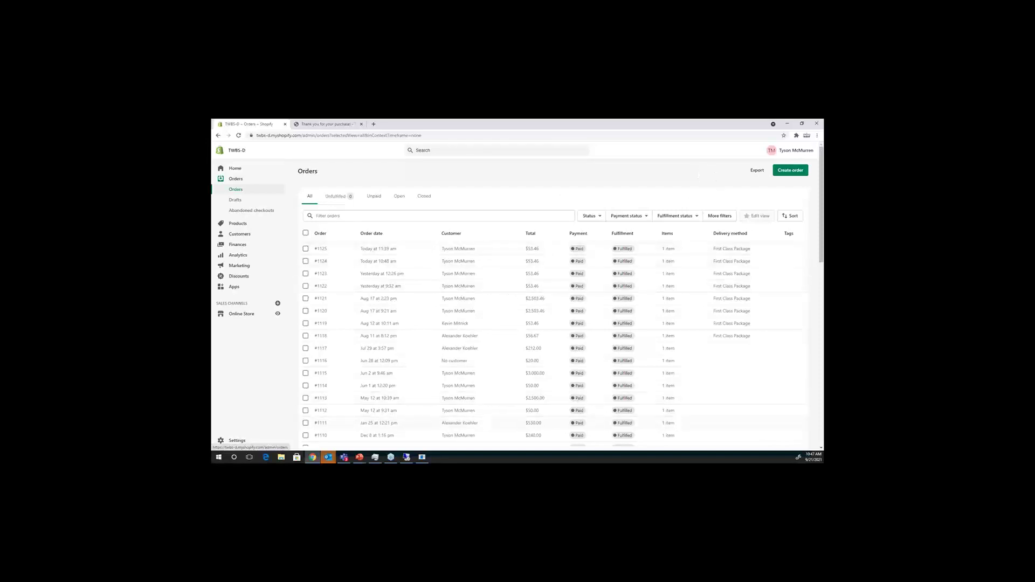
Step: Close the fulfillment run report and delete its process log records
{"action": "left_click", "coordinate": [405, 457]}
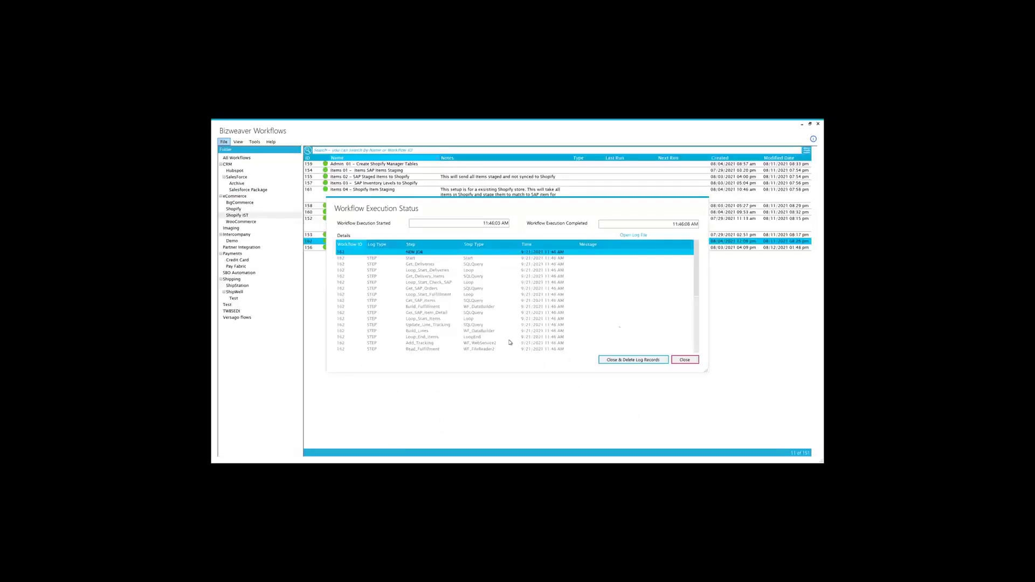
{"action": "left_click", "coordinate": [684, 359]}
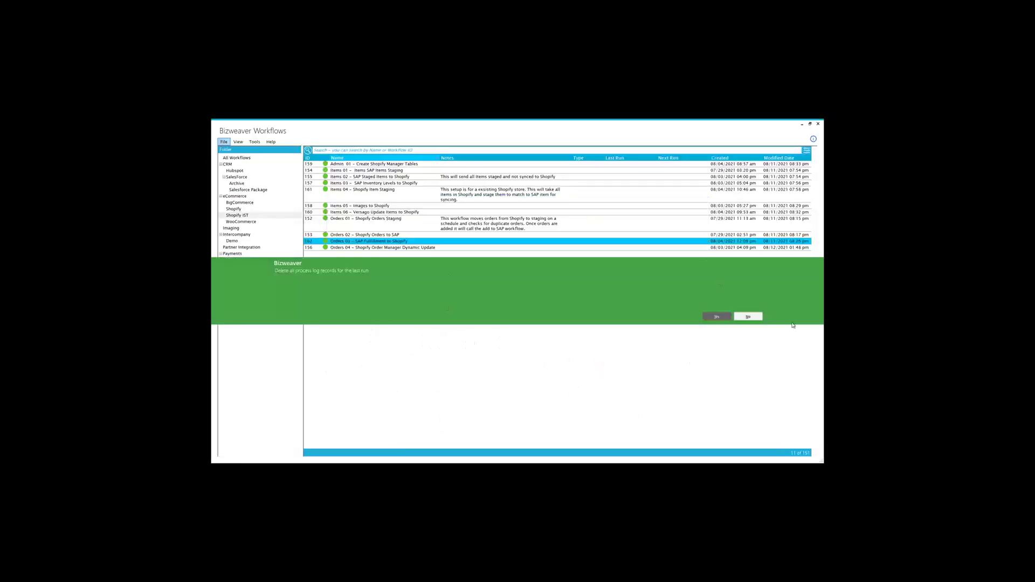
{"action": "left_click", "coordinate": [724, 320]}
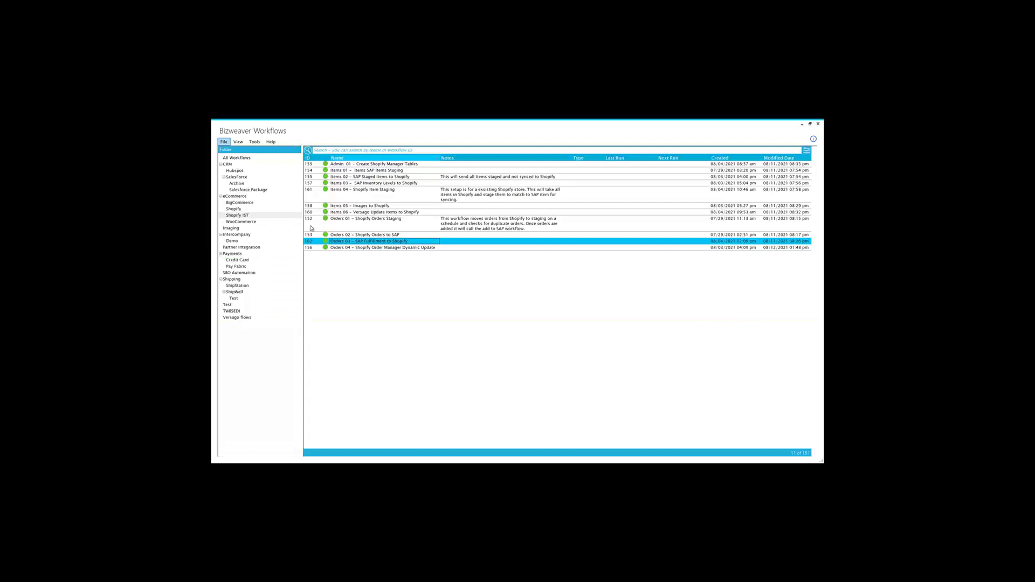
Step: Browse the BigCommerce, Shopify IST and WooCommerce folders, ending on the Intercompany workflows
{"action": "left_click", "coordinate": [241, 203]}
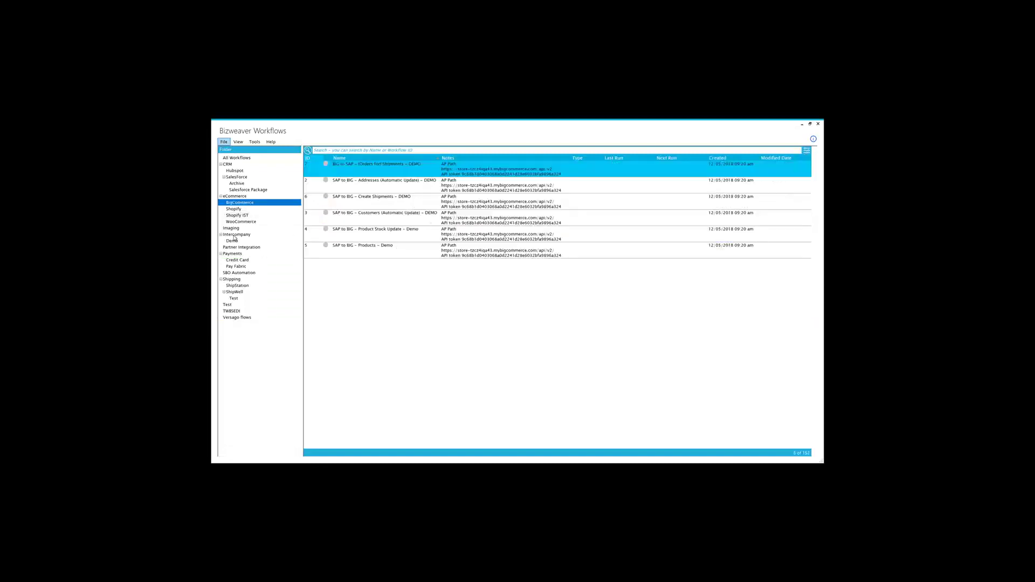
{"action": "left_click", "coordinate": [244, 216]}
{"action": "left_click", "coordinate": [249, 222]}
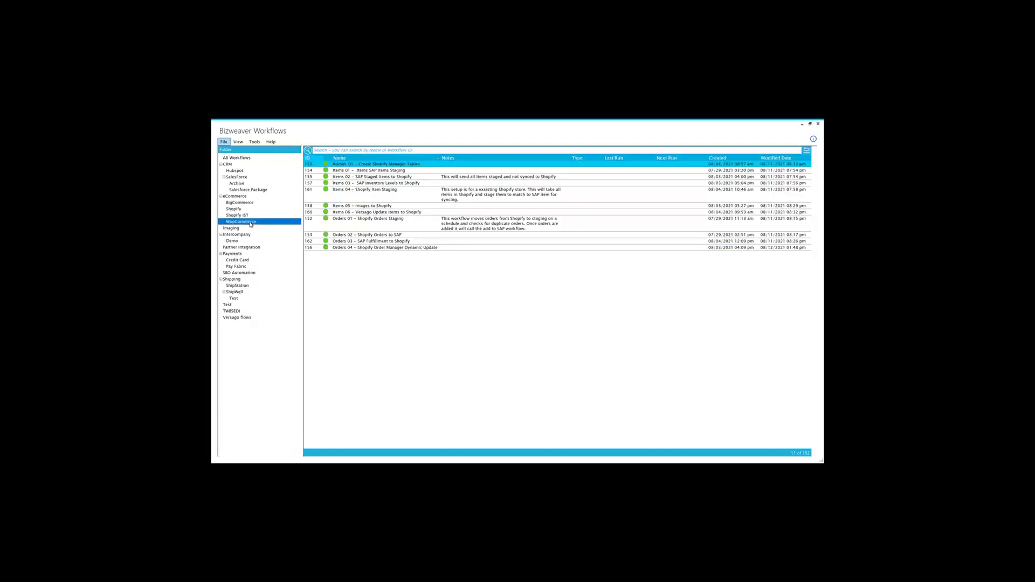
{"action": "left_click", "coordinate": [243, 216]}
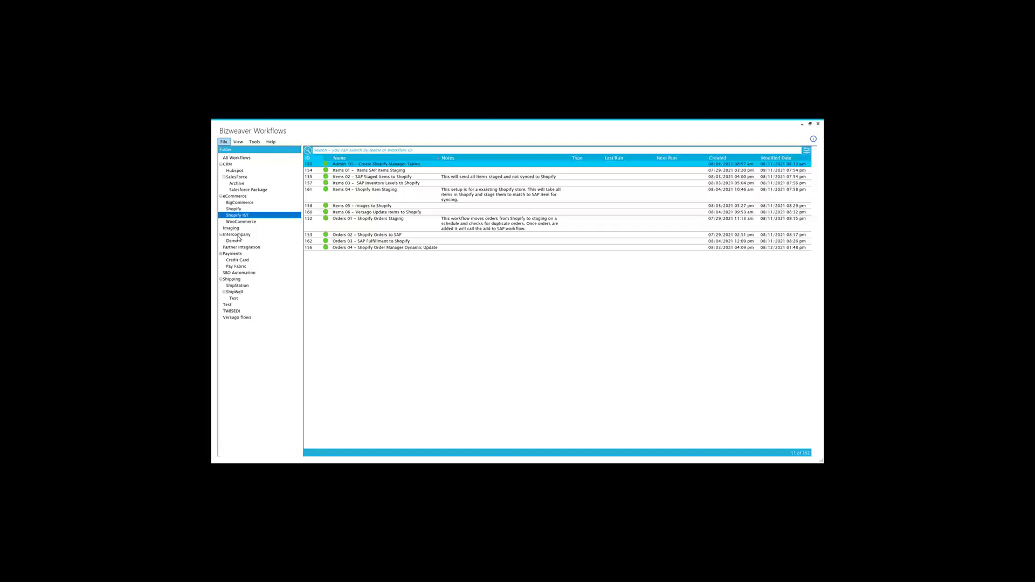
{"action": "left_click", "coordinate": [238, 235]}
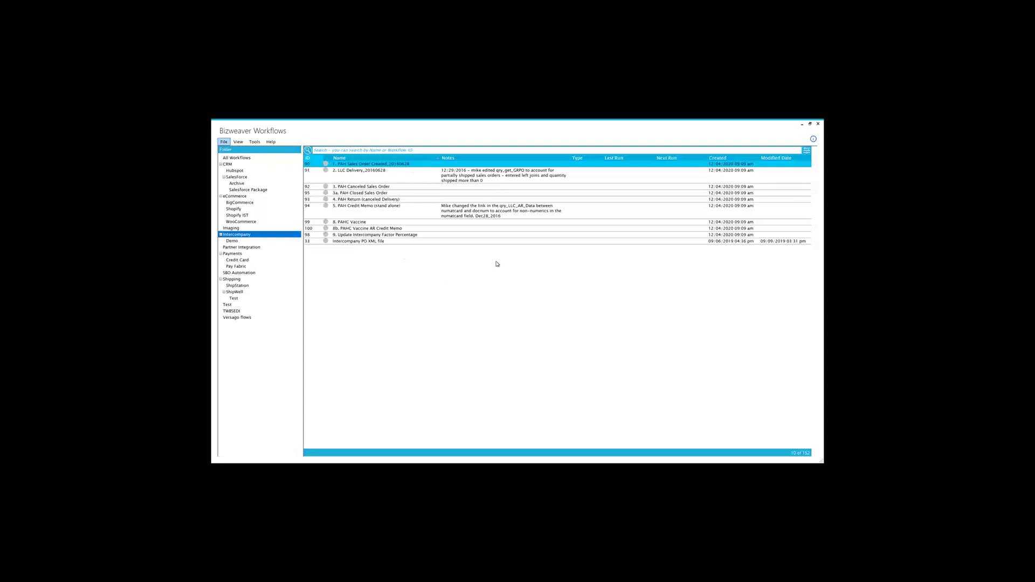
Step: Minimize the remote session and return to the PowerPoint slide show's iceberg slide
{"action": "mouse_move", "coordinate": [538, 122]}
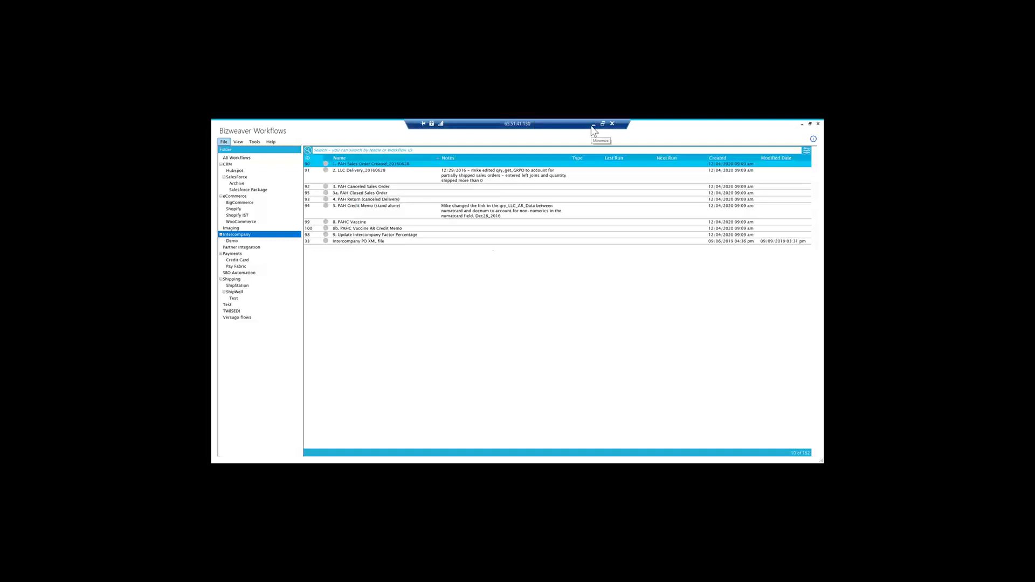
{"action": "left_click", "coordinate": [593, 124]}
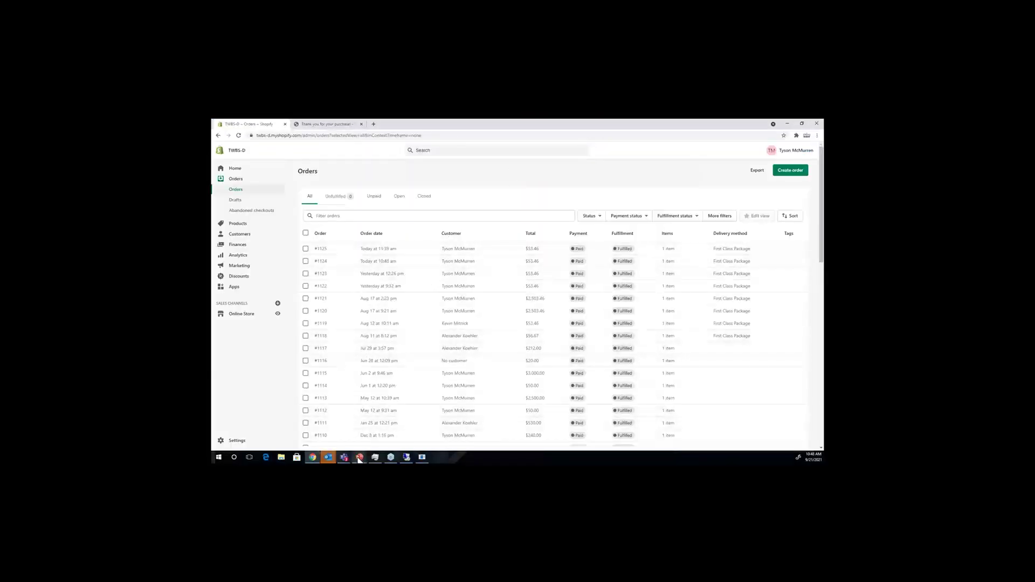
{"action": "mouse_move", "coordinate": [358, 459]}
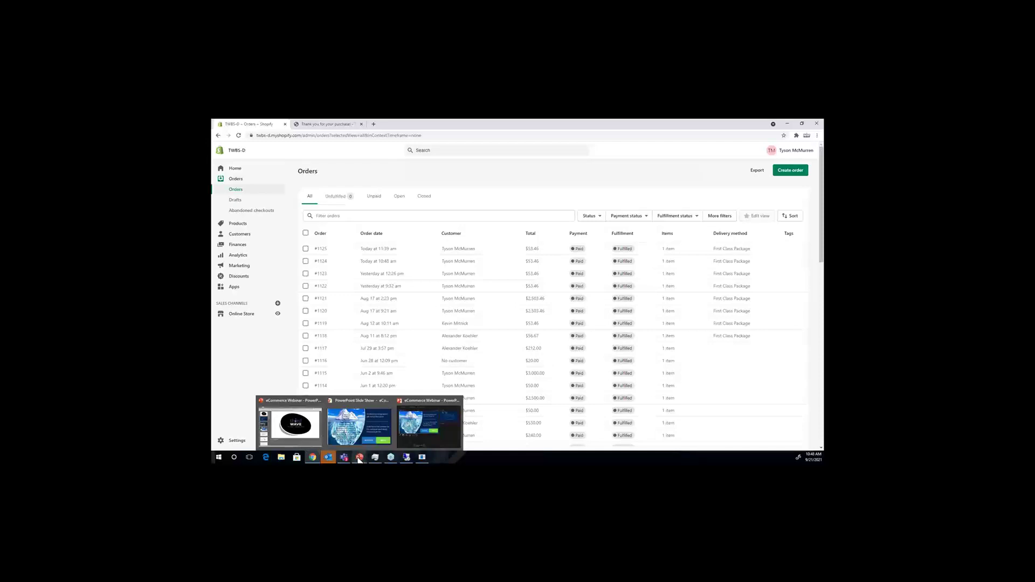
{"action": "left_click", "coordinate": [343, 429]}
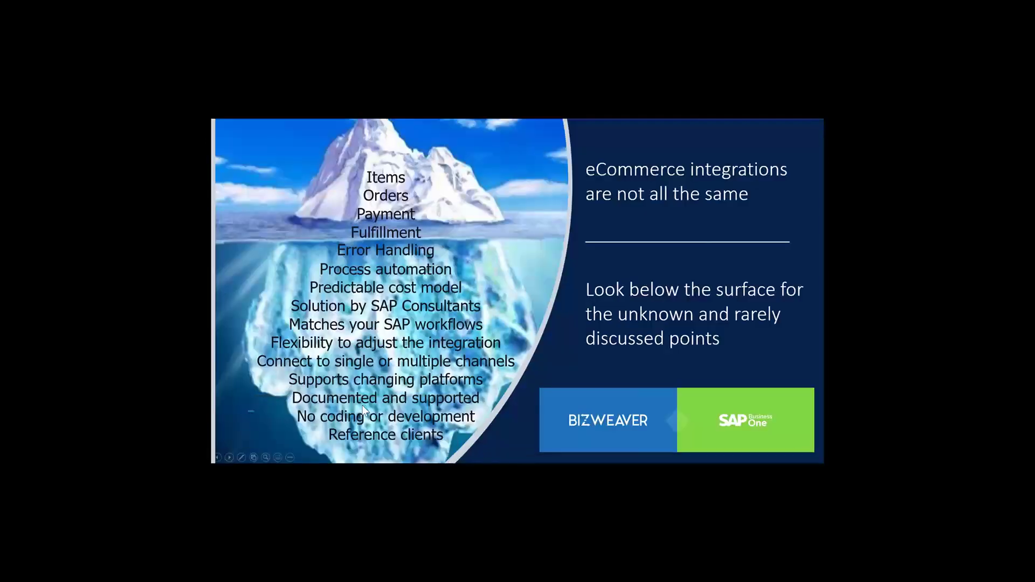